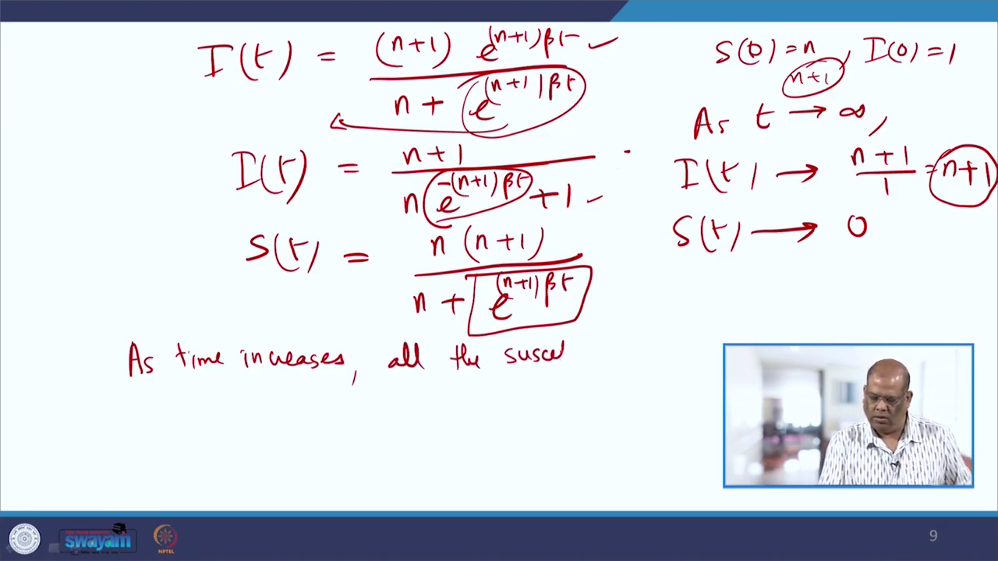
mouse_move(575, 338)
mouse_down()
mouse_move(589, 361)
mouse_move(638, 360)
mouse_move(630, 365)
mouse_up()
mouse_move(170, 386)
mouse_down()
mouse_move(176, 399)
mouse_move(237, 407)
mouse_move(287, 409)
mouse_move(305, 390)
mouse_move(318, 410)
mouse_move(446, 404)
mouse_move(449, 421)
mouse_move(461, 399)
mouse_move(510, 399)
mouse_move(514, 411)
mouse_up()
click(550, 401)
drag(269, 451, 456, 429)
drag(310, 457, 425, 442)
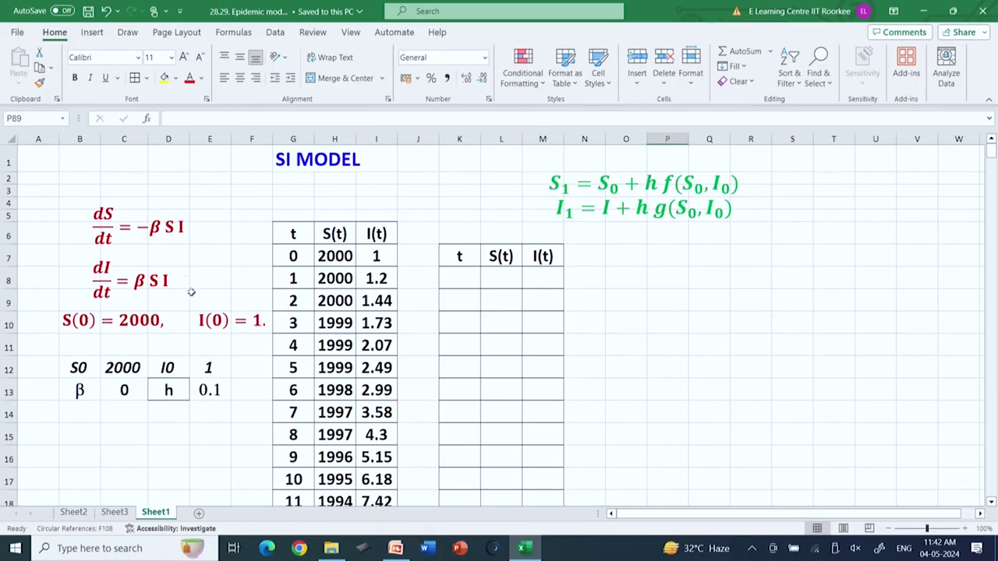
- Auto-fit column C's width, and enter the initial values 0, 2000 and 1 for t, S(t) and I(t) in K8:M8
double_click(147, 139)
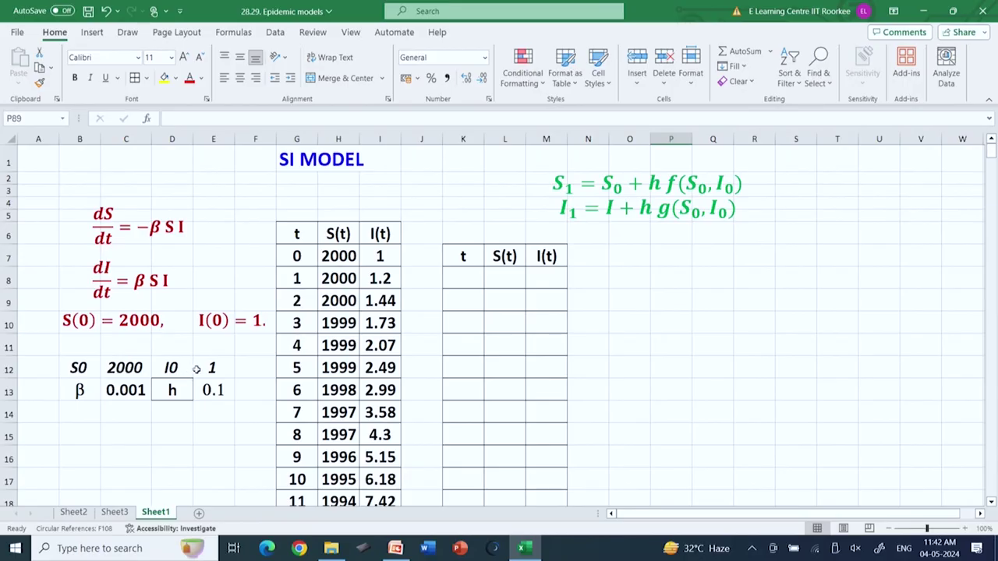
click(470, 274)
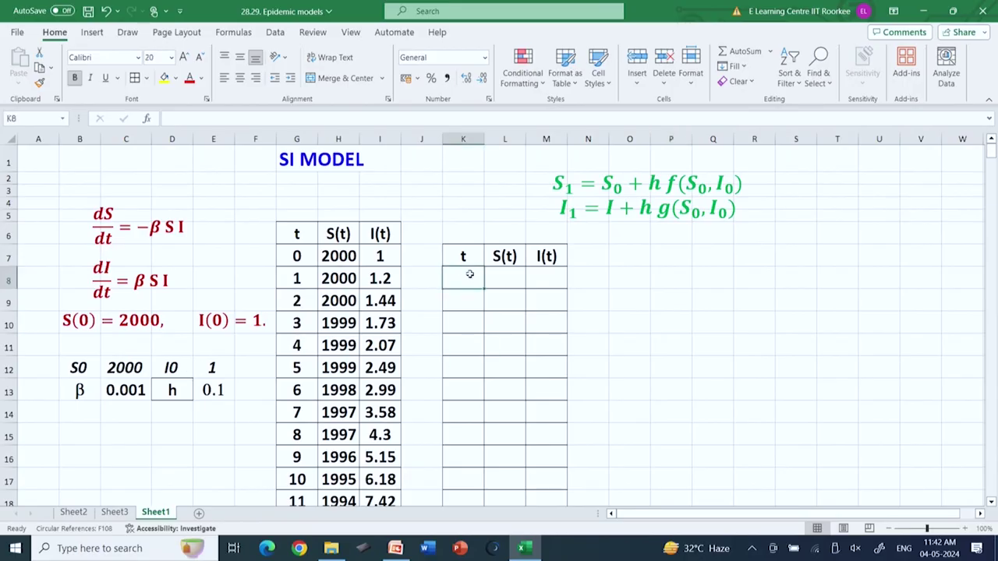
text(0)
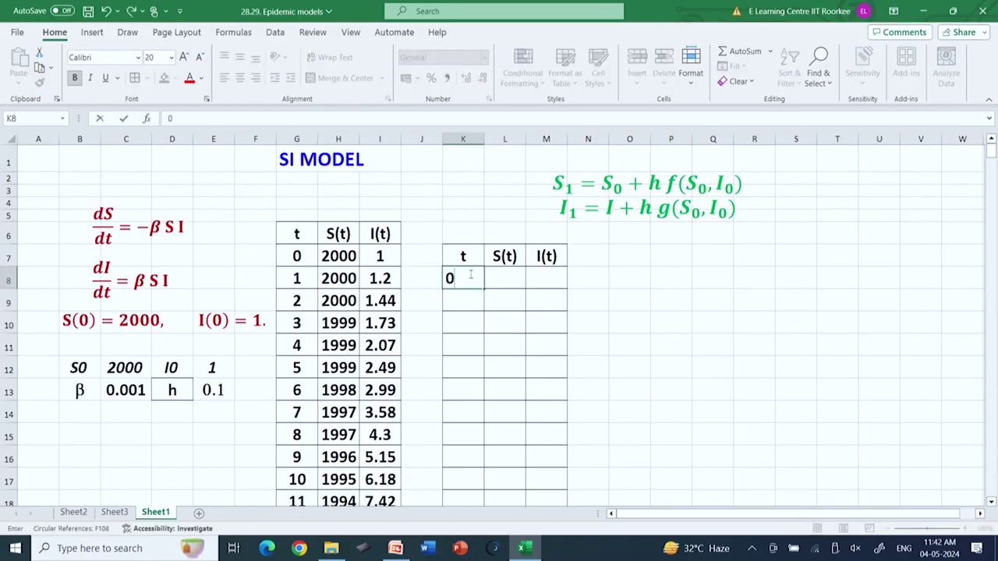
click(514, 278)
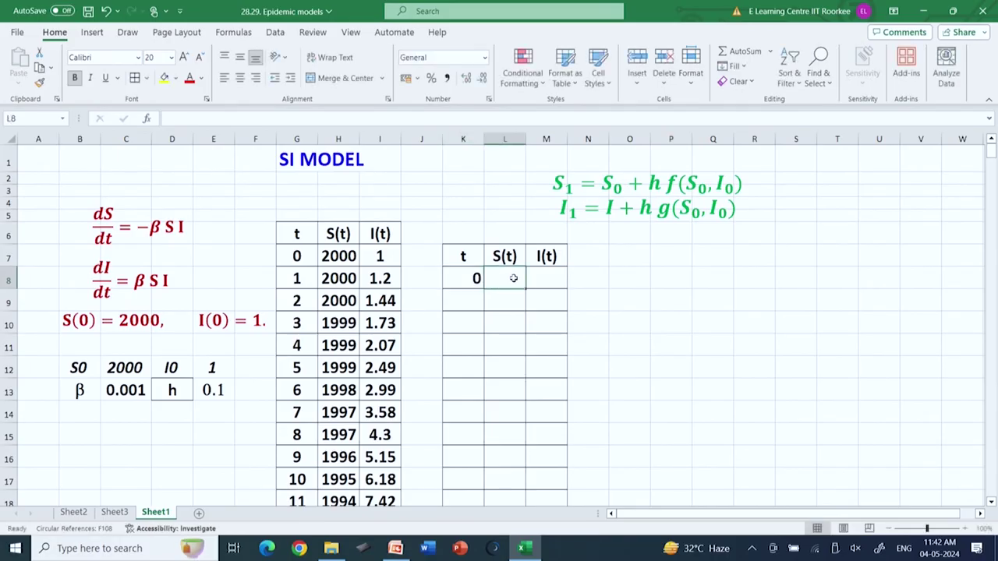
text(2000)
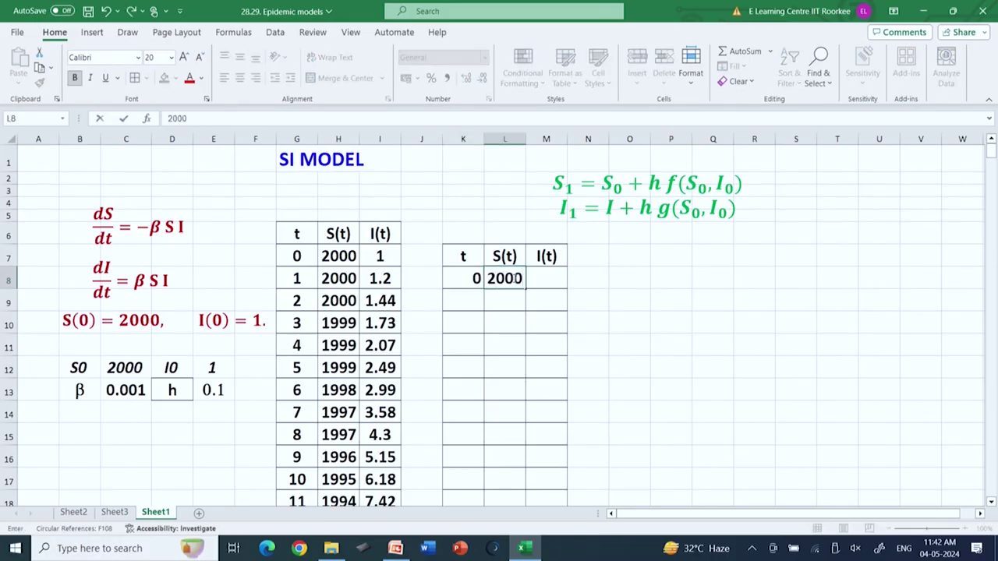
click(548, 277)
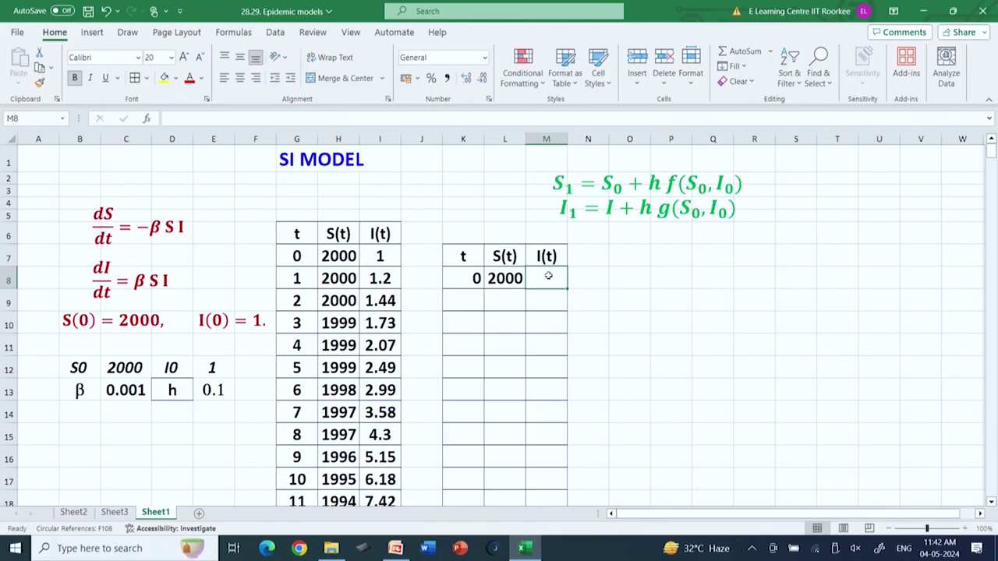
text(1)
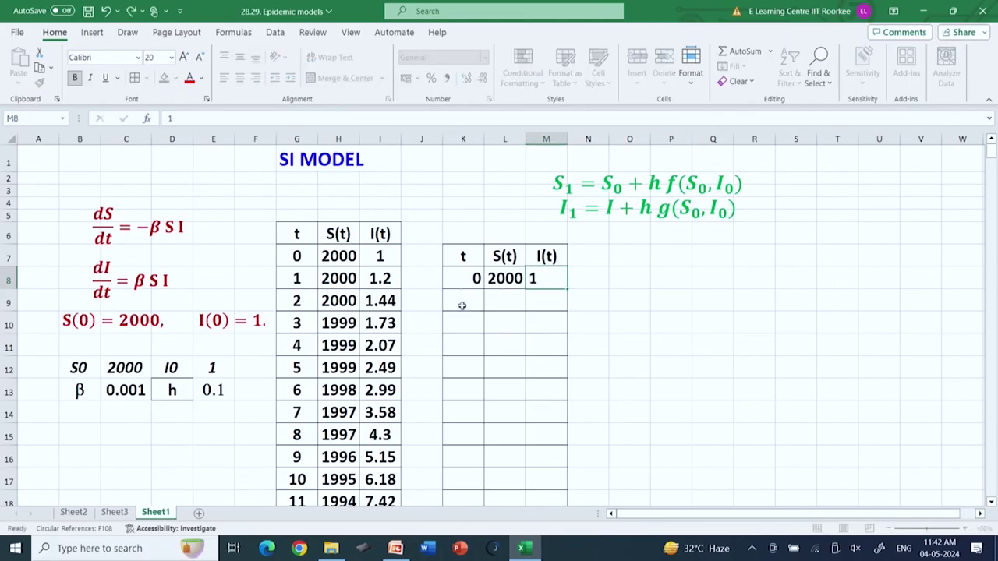
- Enter =K8+1 in K9 and fill it down the t column to row 91
click(462, 305)
text(=)
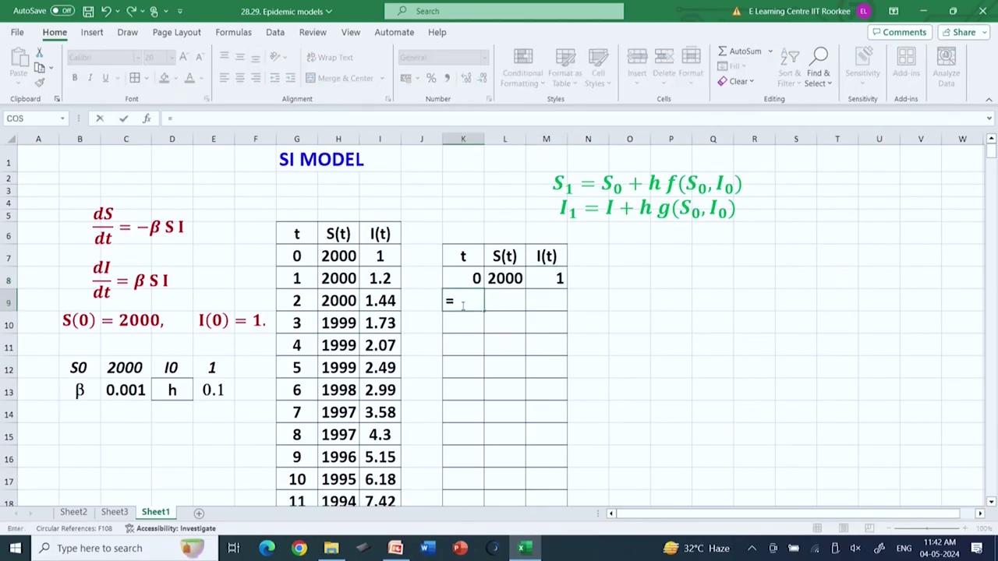
click(468, 273)
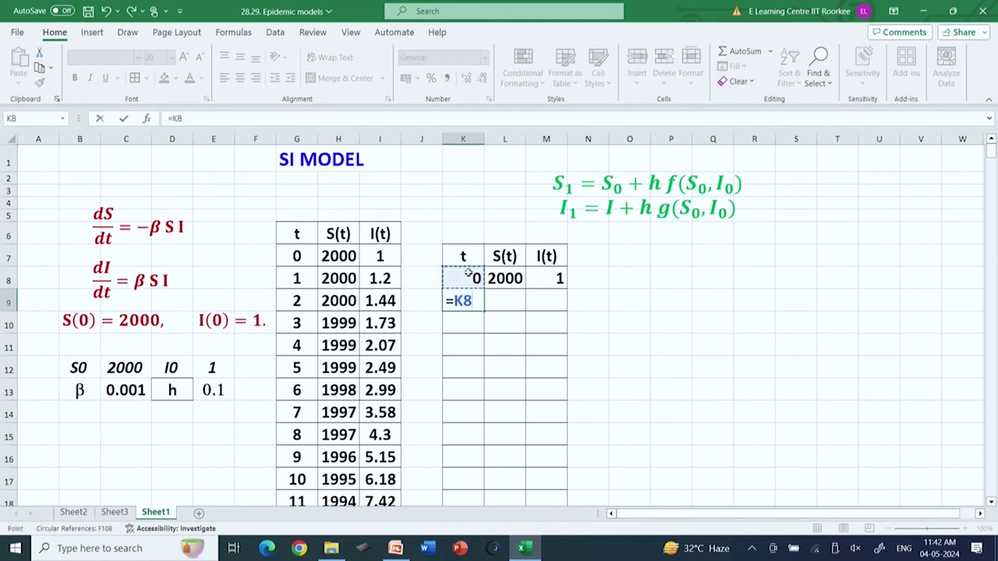
text(+1)
key(Return)
click(473, 303)
drag(484, 312, 467, 248)
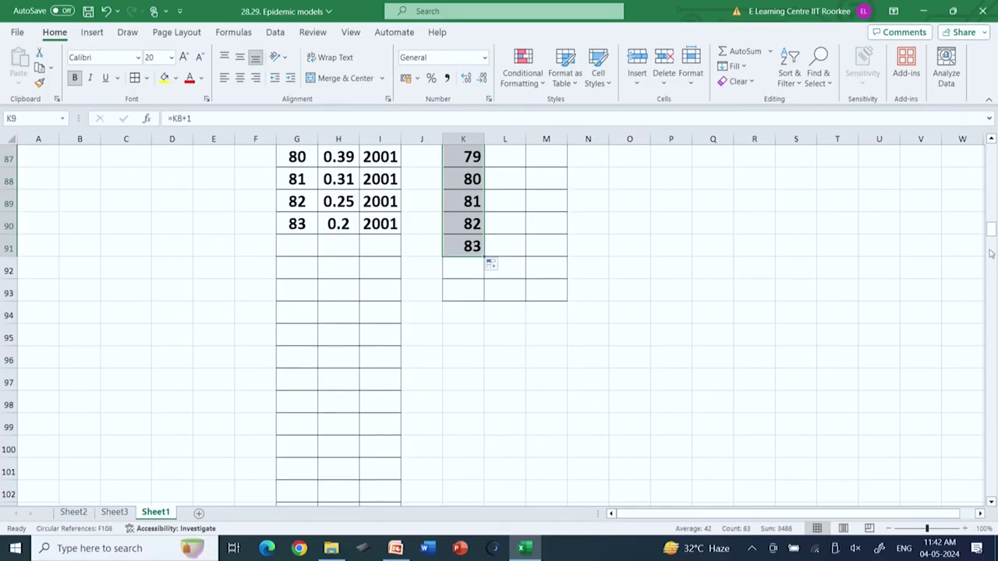
drag(991, 229, 992, 152)
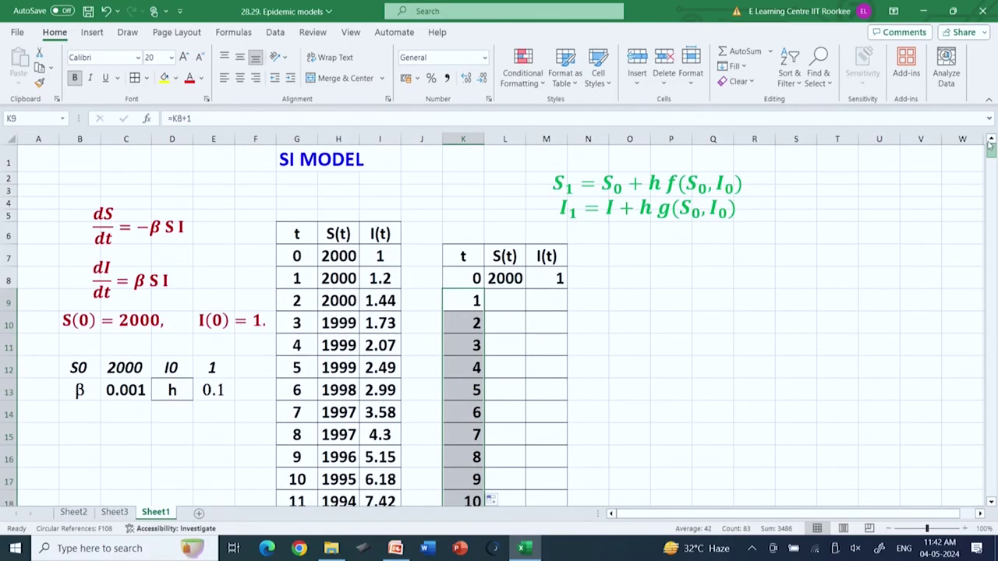
- Enter the first S(t) update formula =L8+$E$13*(-$C$13) in L9, with absolute references to h and β
click(499, 299)
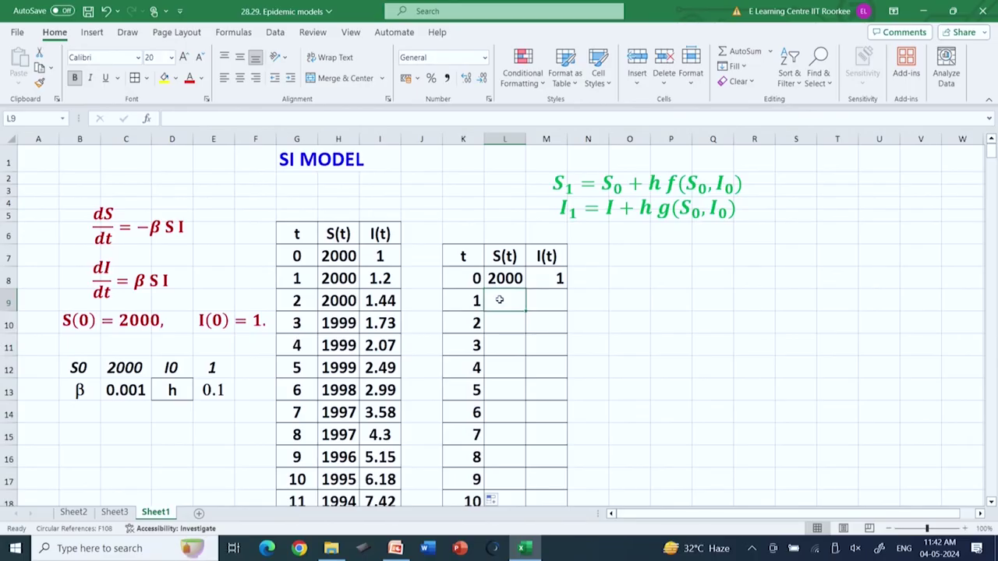
text(=)
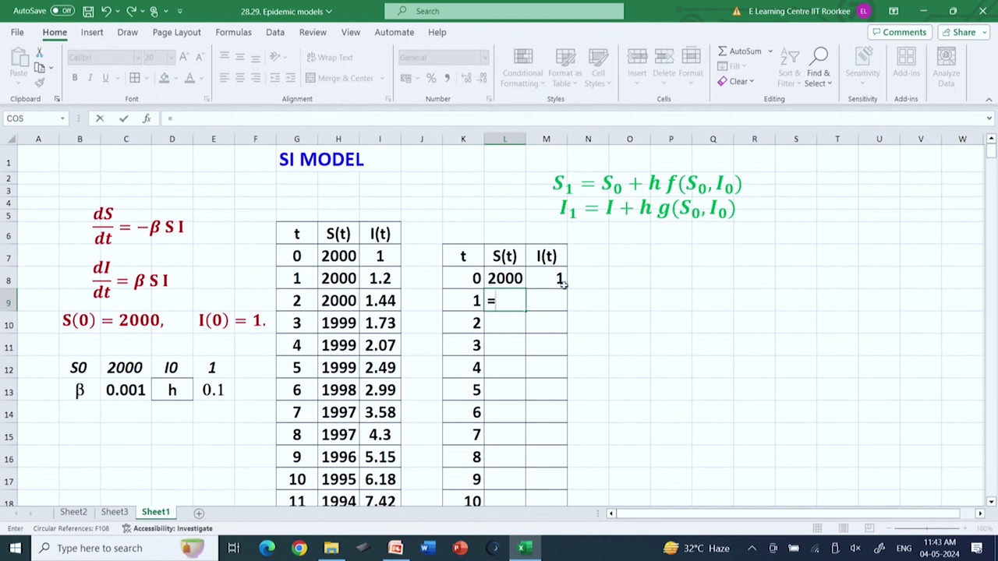
click(507, 279)
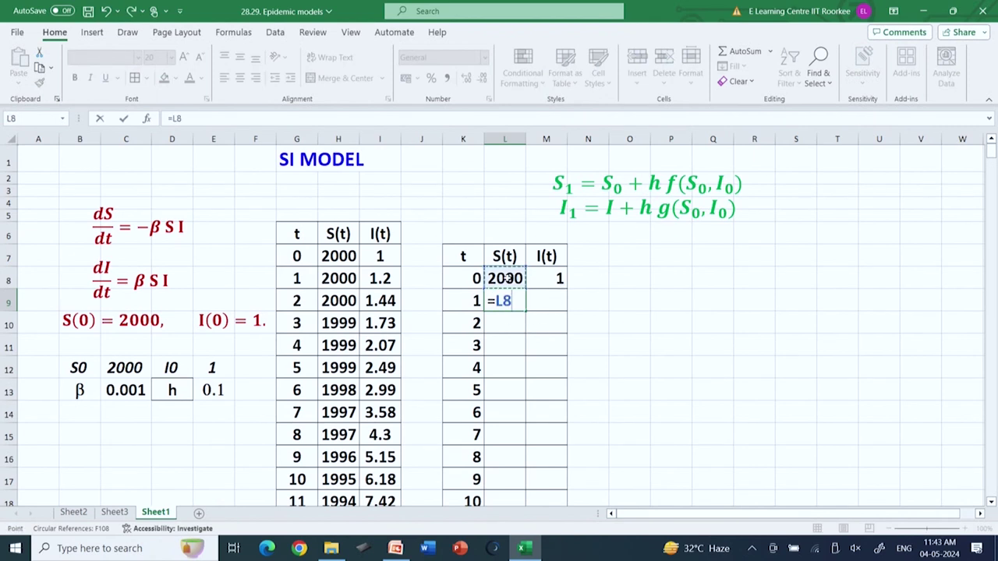
text(+)
click(216, 390)
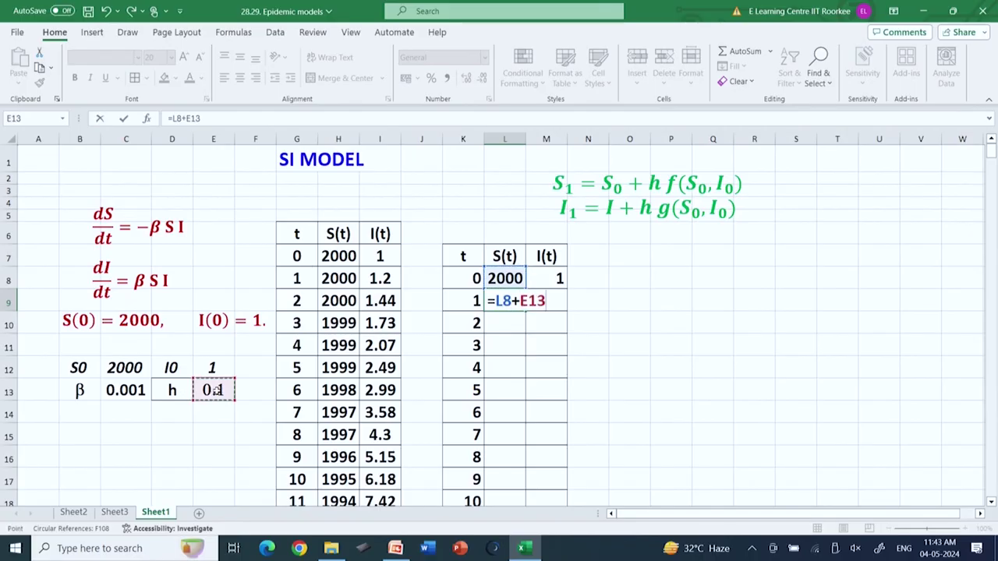
click(187, 118)
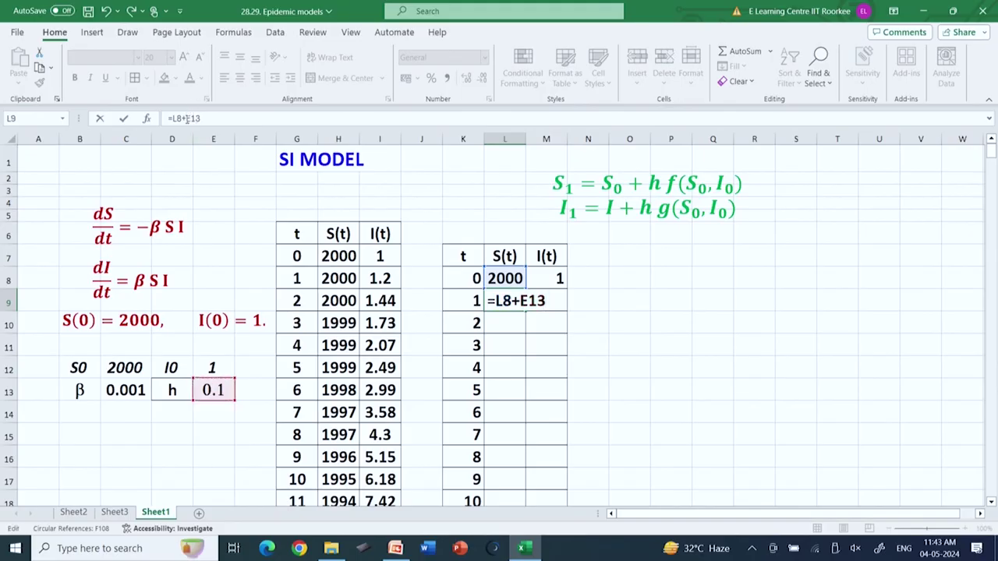
text($E$13)
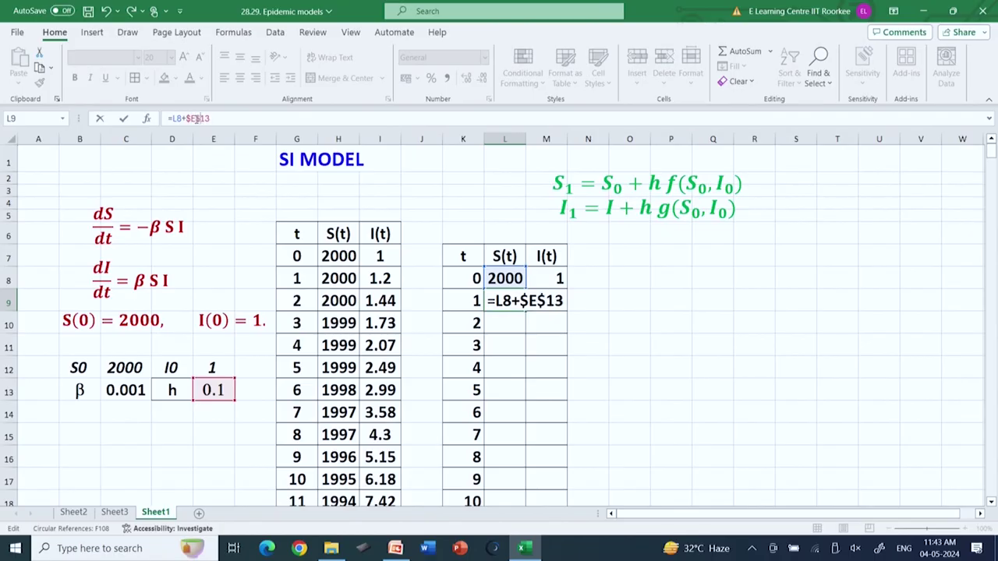
text(*)
click(131, 390)
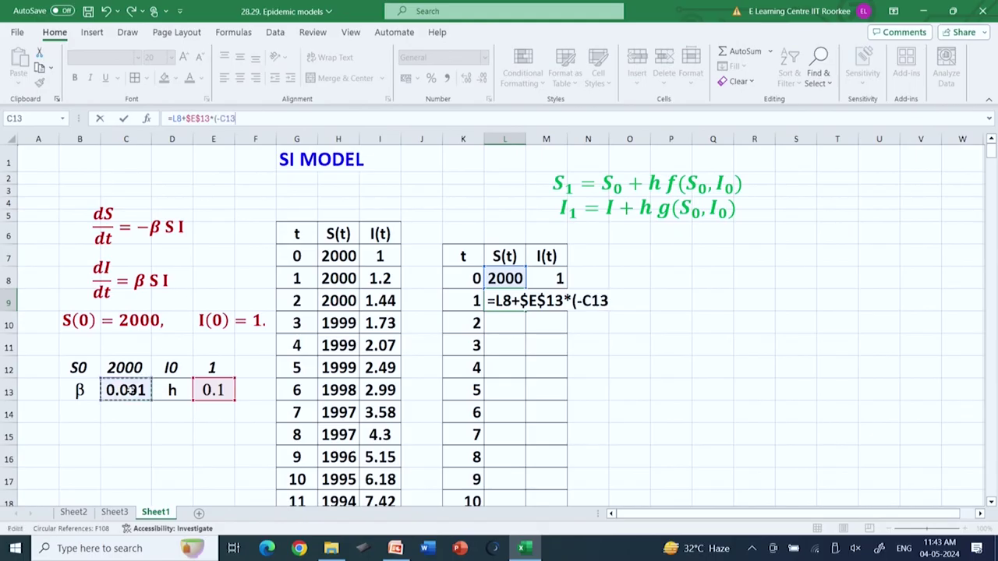
click(221, 119)
text($C)
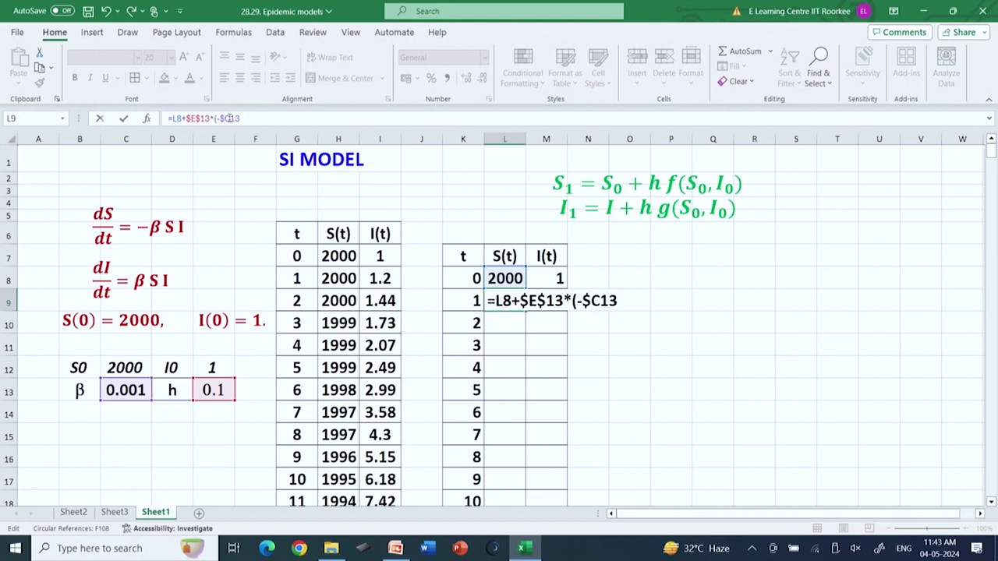
text($13))
key(Return)
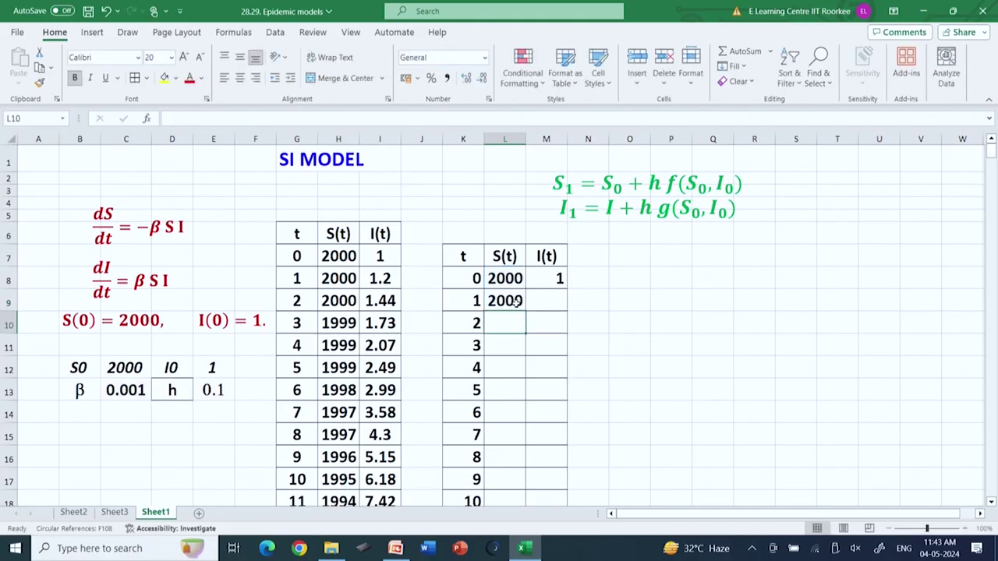
click(516, 303)
- Enter the first I(t) update formula =M8+$E$13*($C$13*L8*M8) in M9, with absolute references to h and β
click(556, 303)
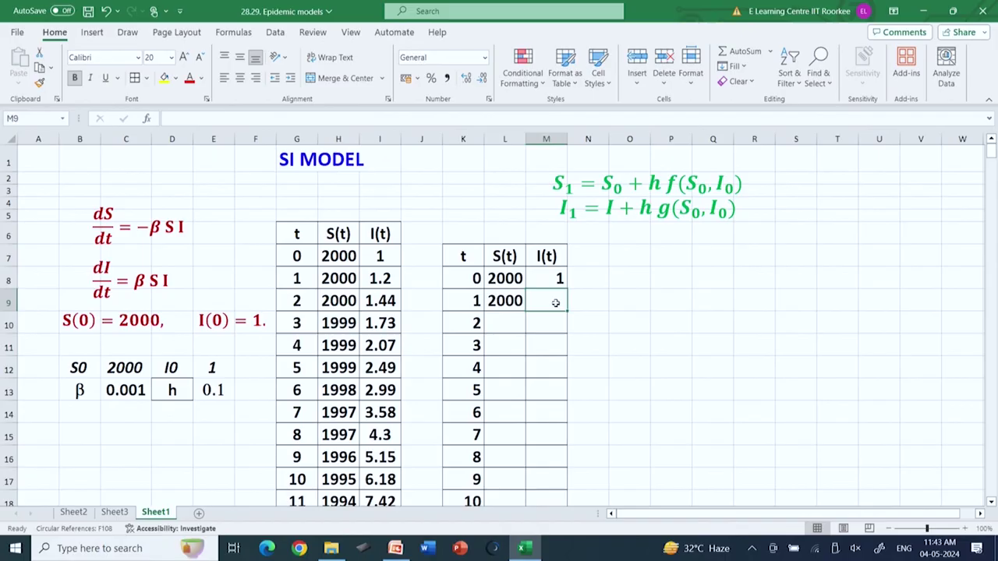
text(=)
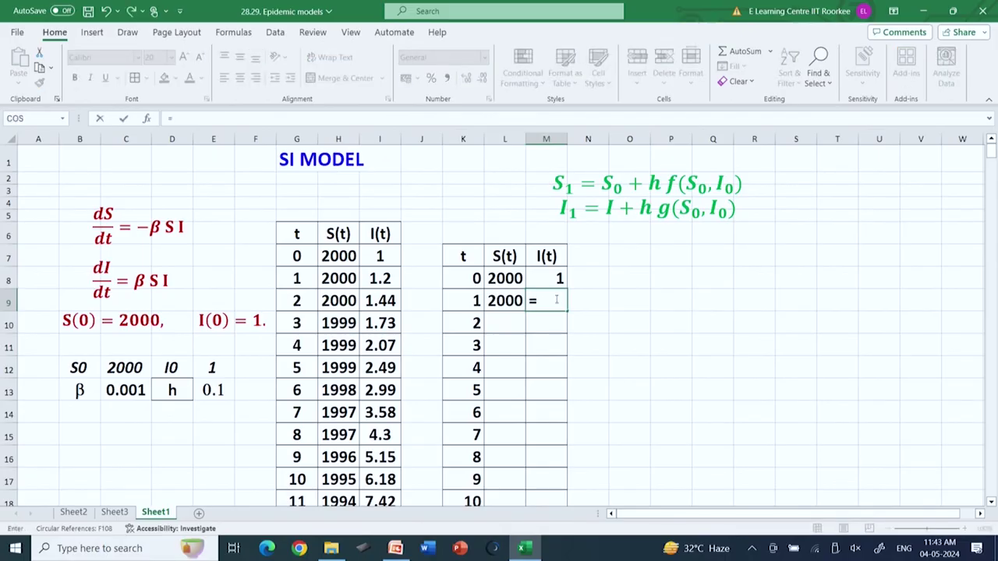
click(550, 278)
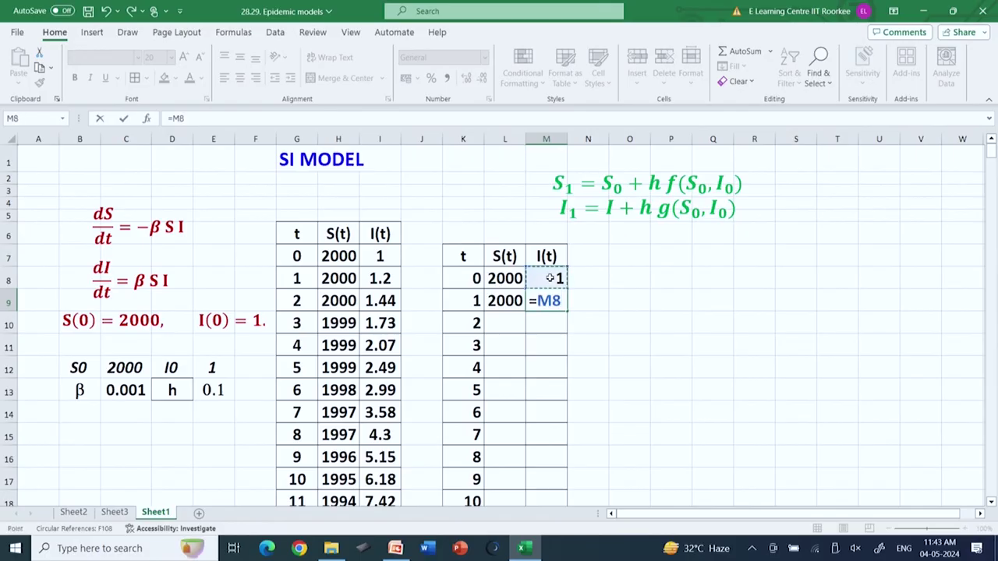
text(+)
click(213, 390)
click(189, 117)
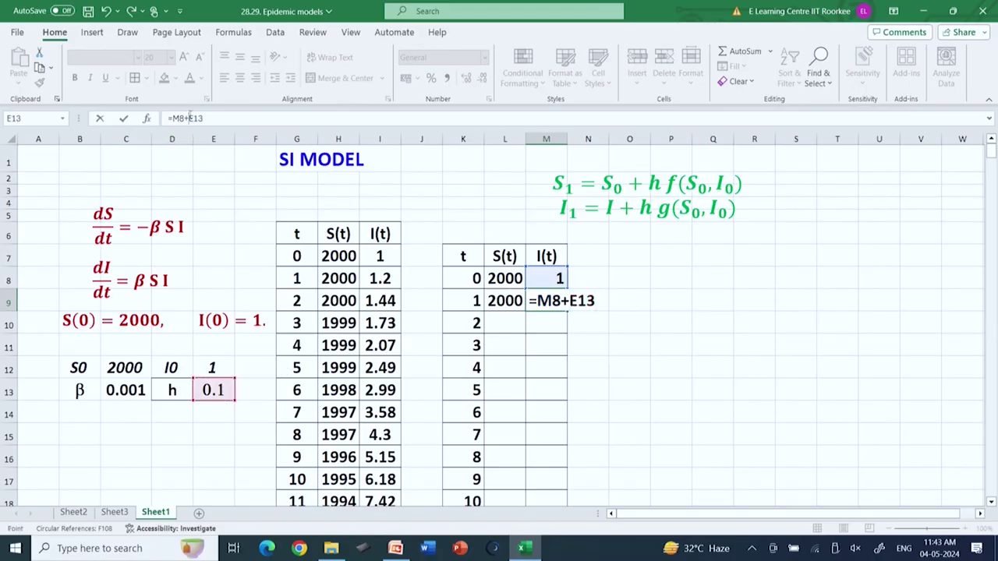
text($E)
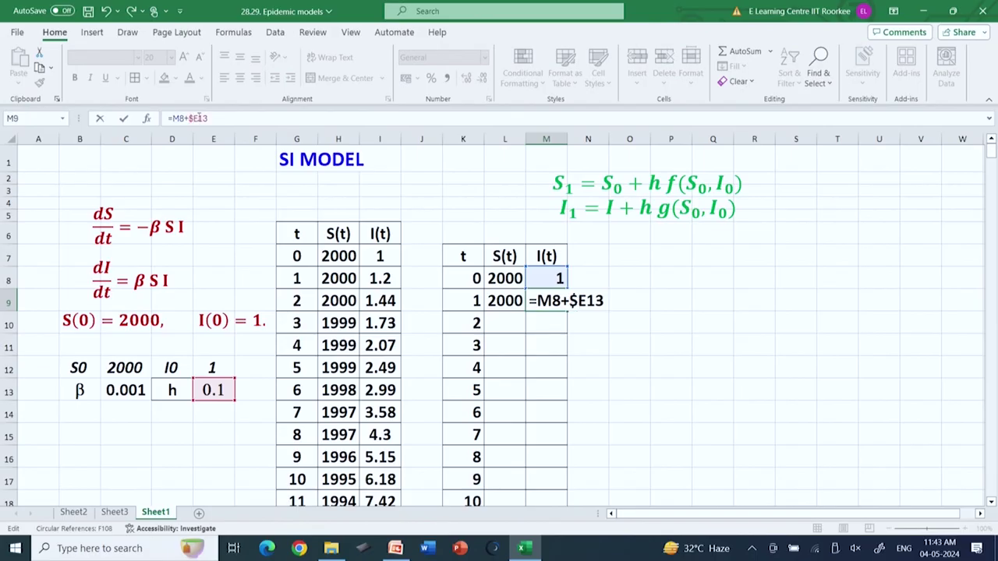
text($13*()
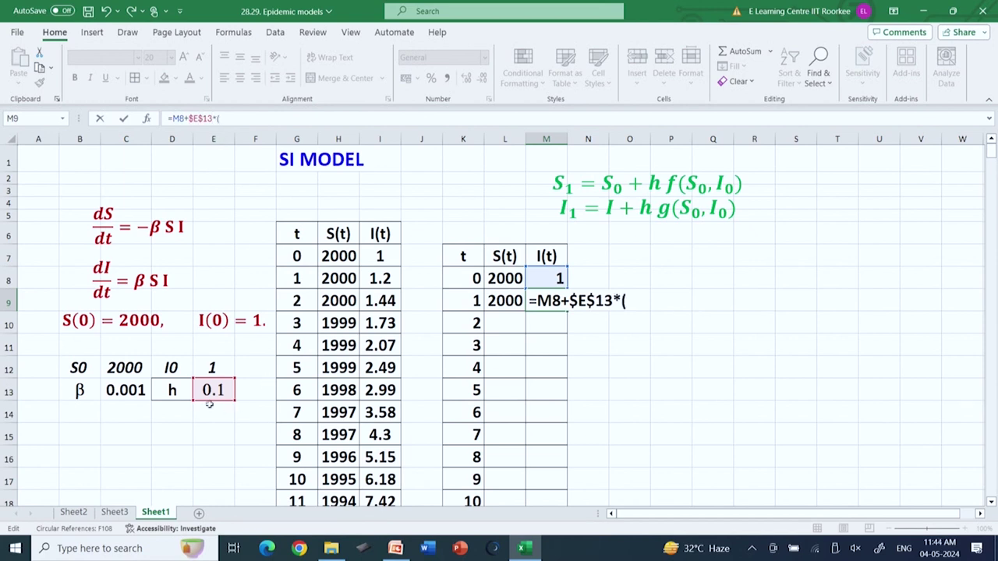
click(124, 390)
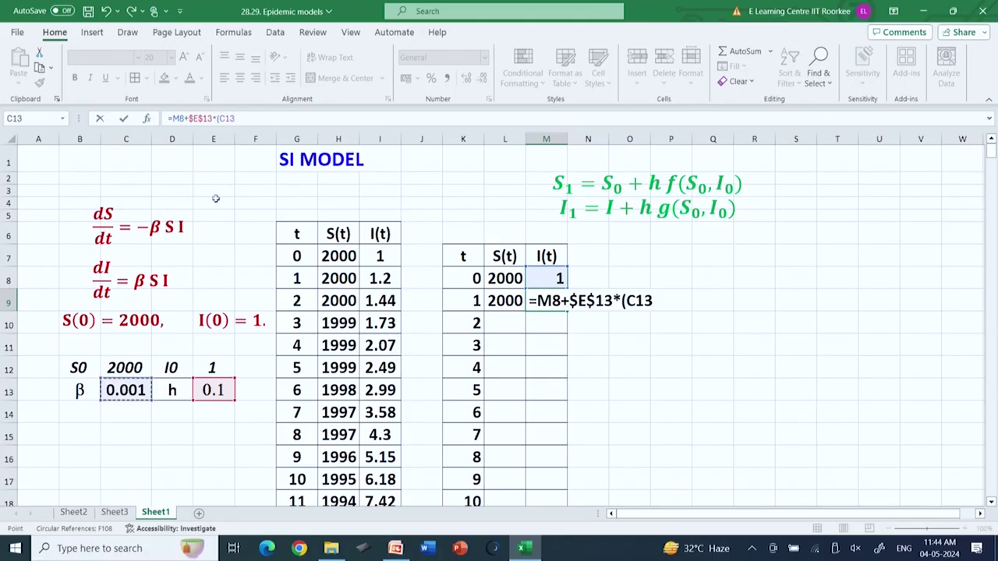
click(224, 117)
text($)
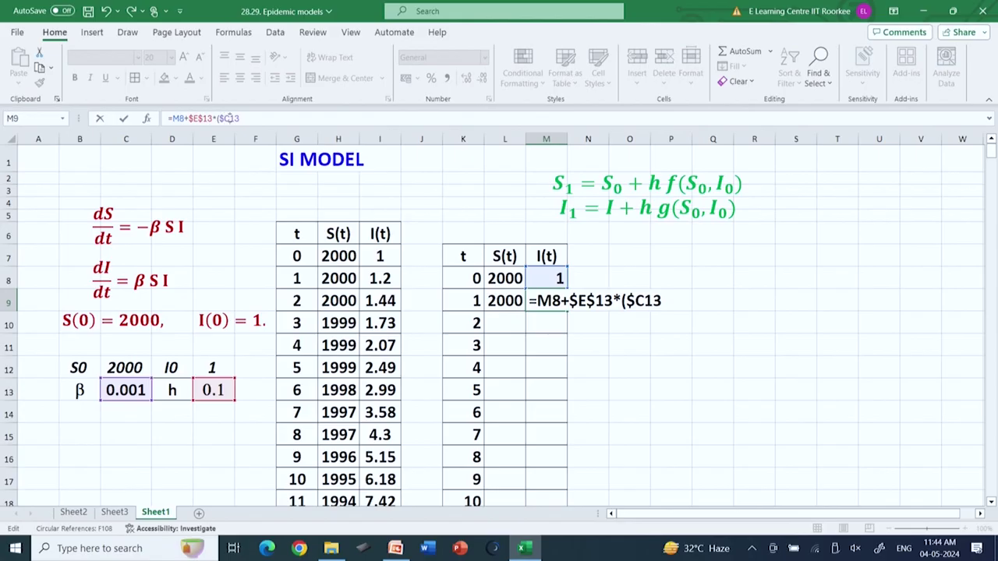
click(229, 117)
text($13*)
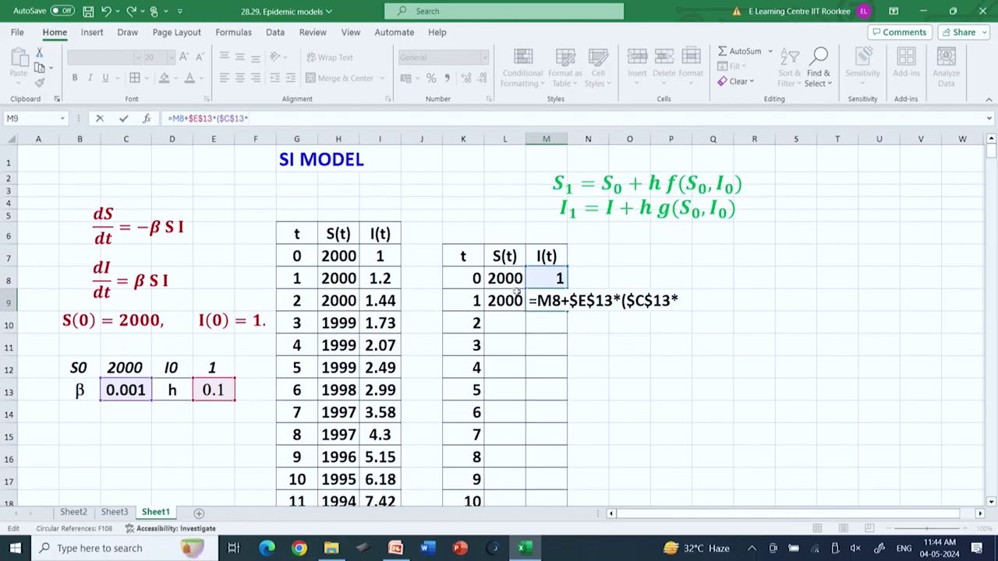
click(508, 278)
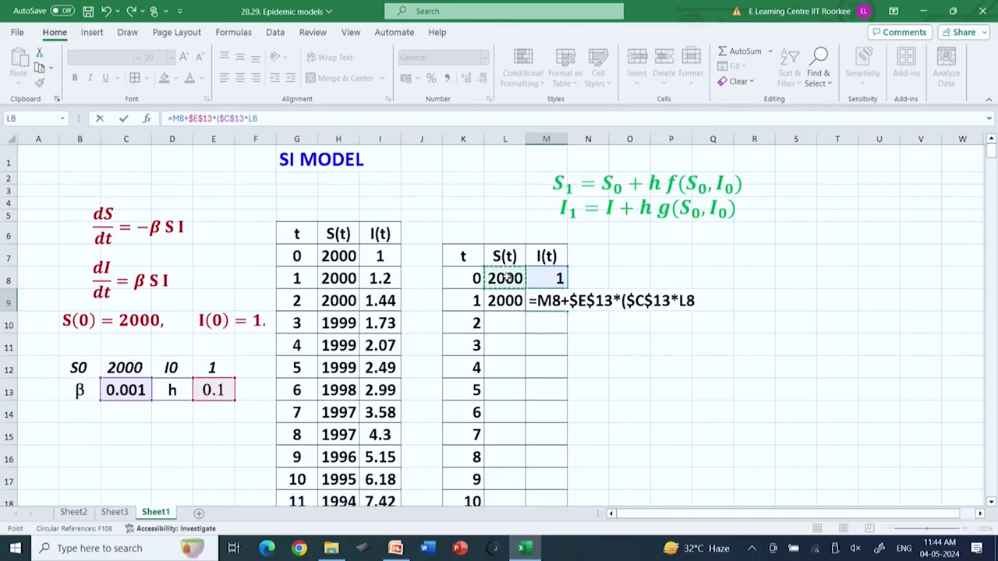
text(*)
click(544, 277)
text())
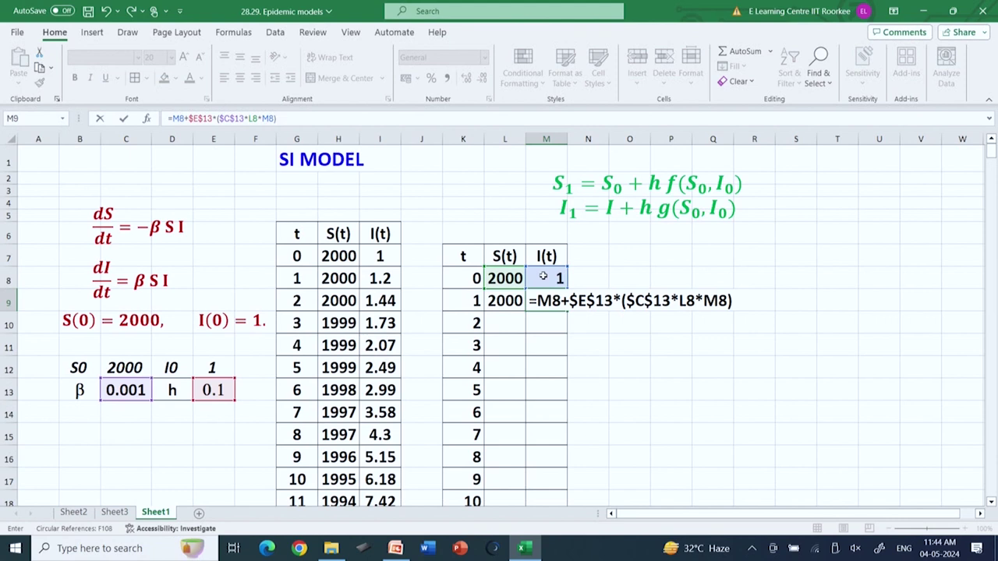
key(Return)
- Complete the S(t) update formula in L9 as =L8+$E$13*(-$C$13*L8*M8)
click(500, 305)
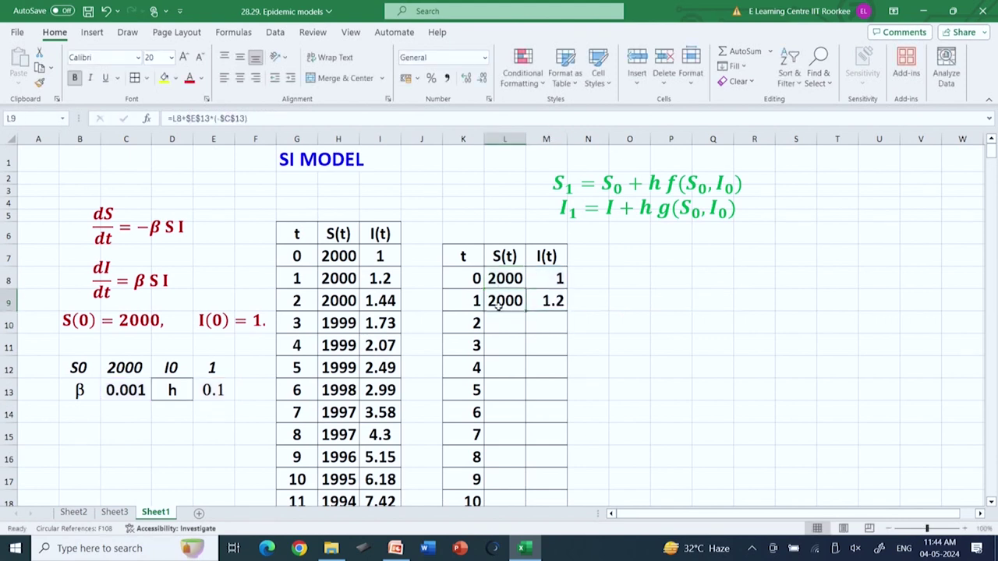
click(247, 118)
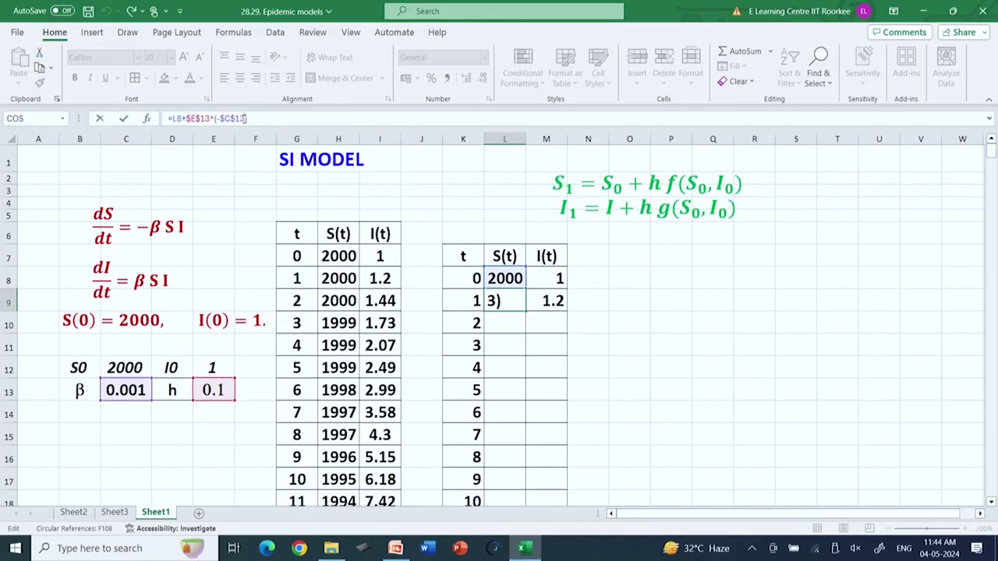
text(*)
click(515, 279)
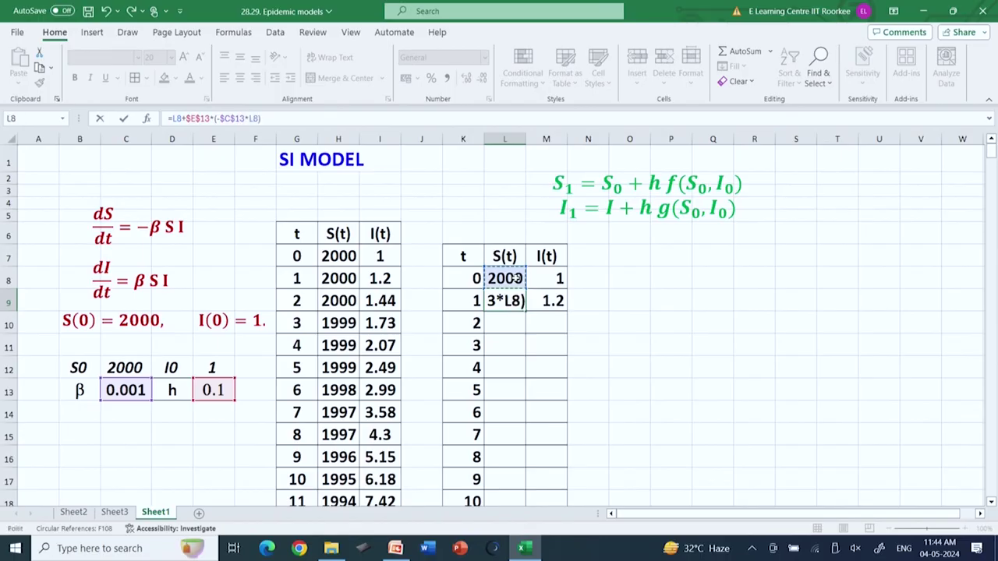
text(*)
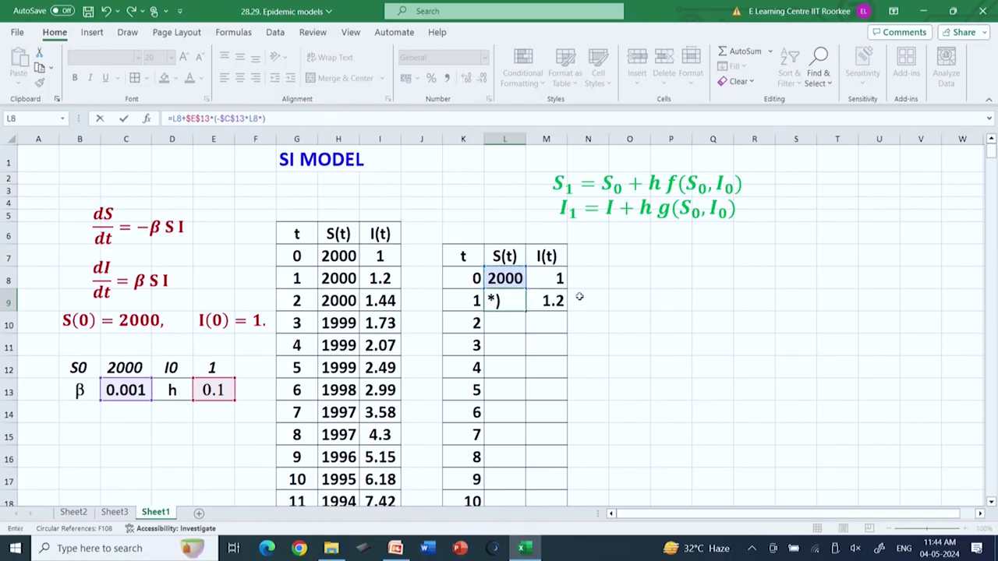
click(554, 283)
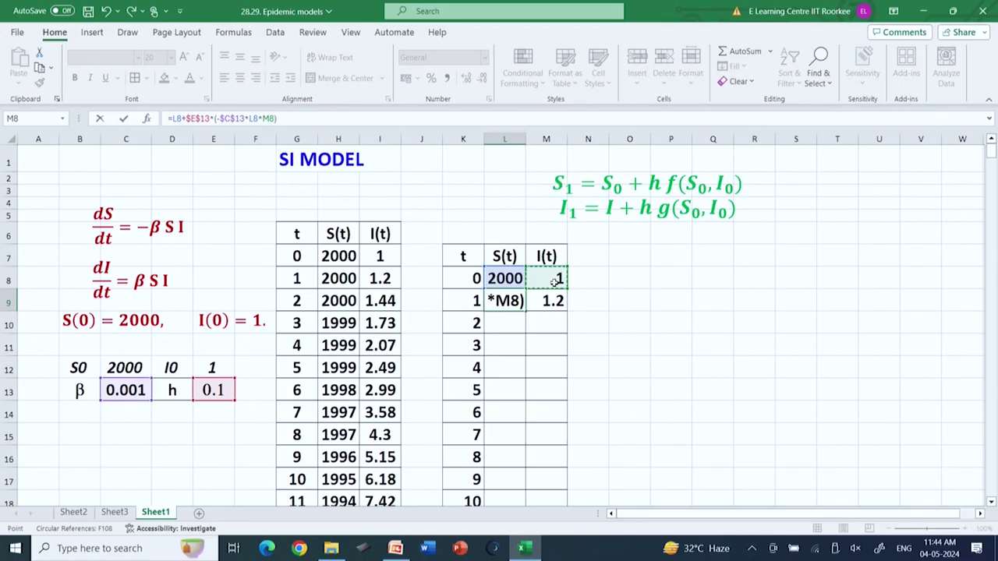
key(Return)
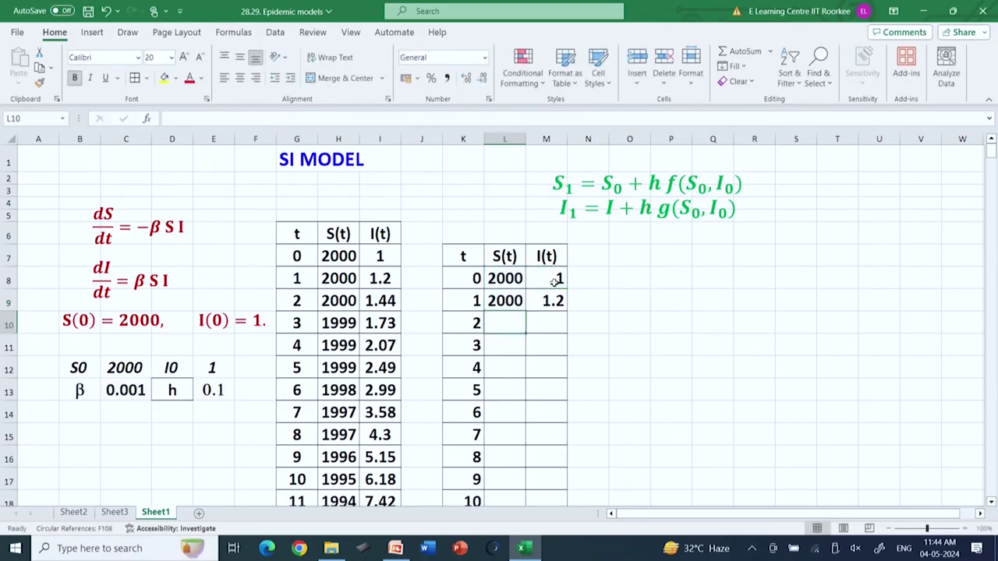
- Fill the S(t) and I(t) formulas in L9:M9 down to row 91
click(509, 302)
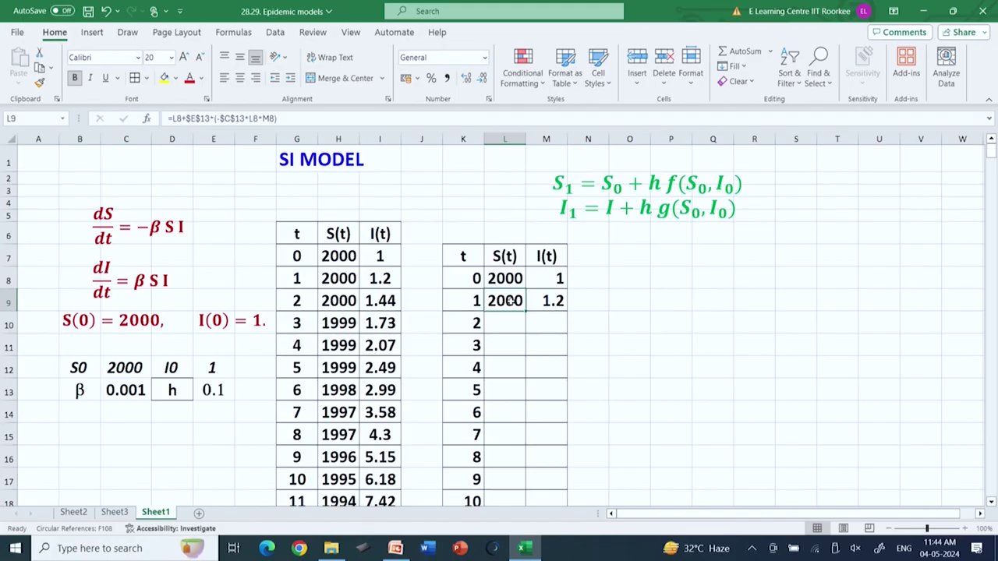
key(shift+Right)
drag(567, 311, 560, 465)
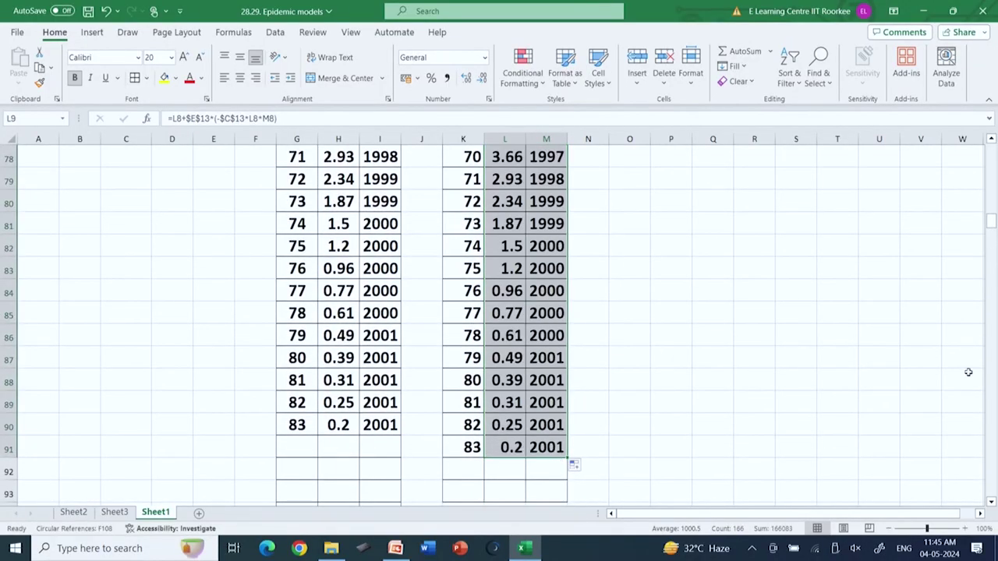
- Insert a scatter chart with straight lines from K8:M91 and place it beside the new table, below the green Euler equations
drag(990, 222, 991, 148)
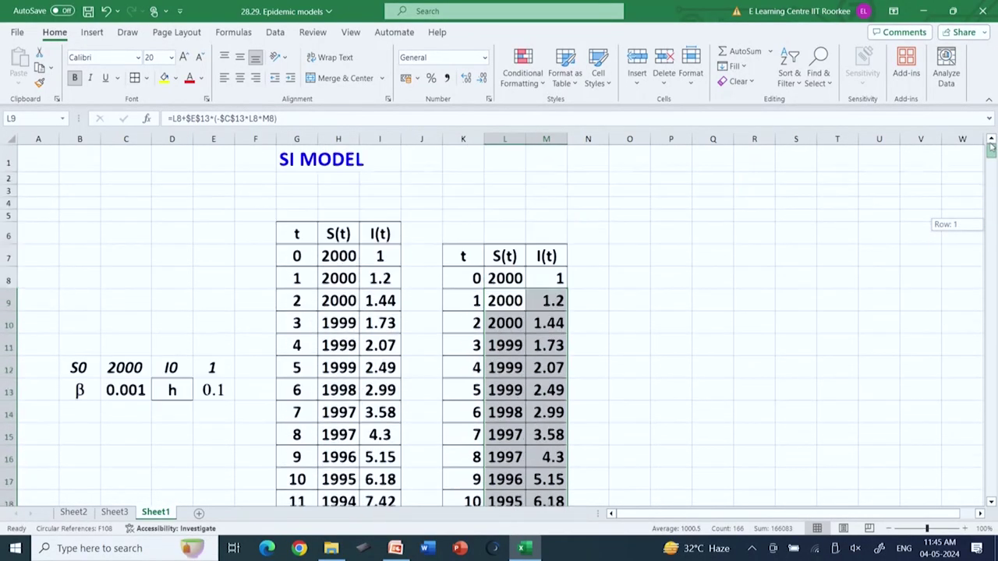
click(457, 279)
key(ctrl+shift+Down)
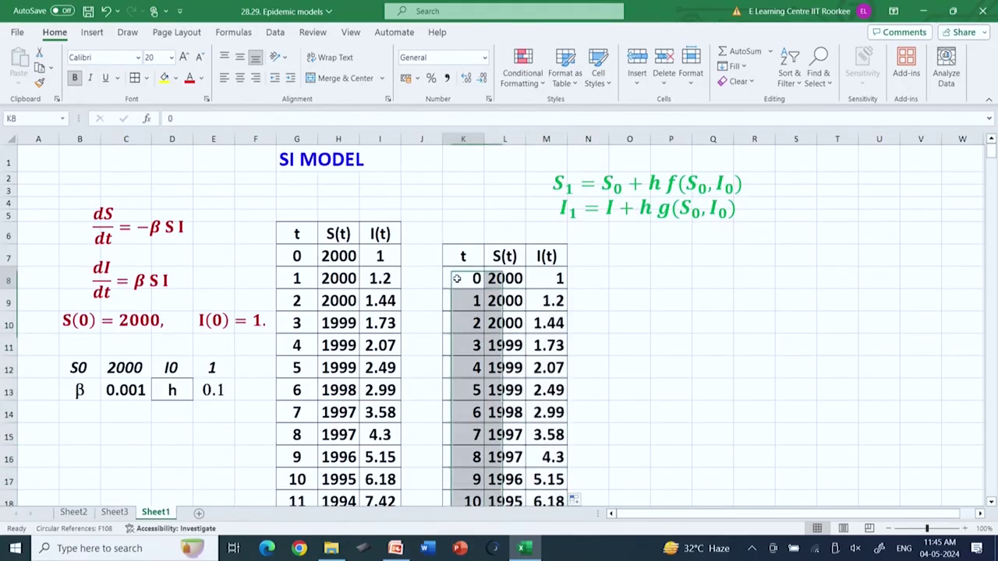
click(457, 278)
key(shift+Right)
key(shift+Right)
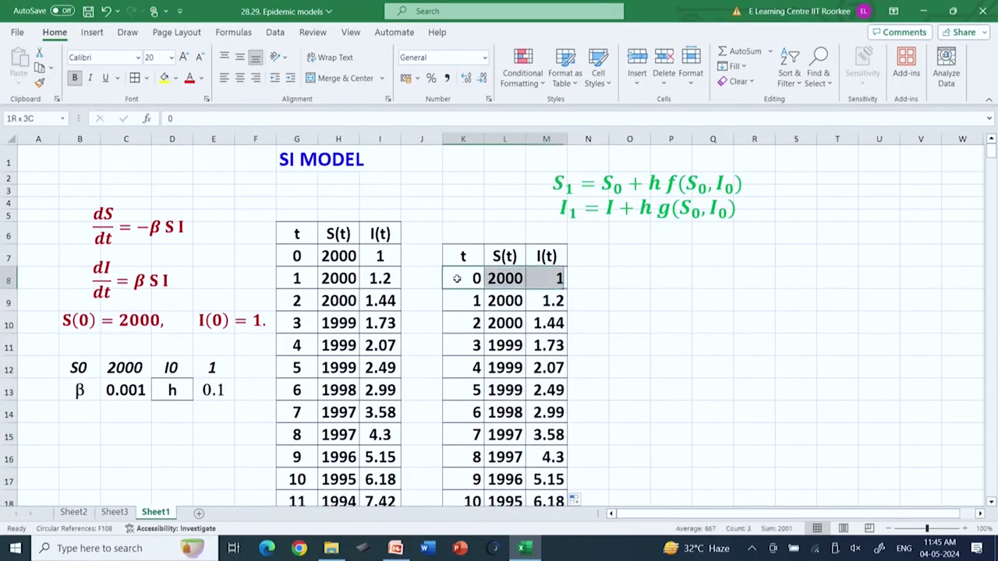
key(shift+Down)
key(shift+Down)
key(shift+Down)
key(shift+Down)
key(shift+Down)
key(shift+Down)
key(shift+Down)
key(shift+Down)
key(shift+Down)
key(shift+Down)
key(shift+Down)
key(shift+Down)
key(shift+Down)
key(shift+Down)
key(shift+Down)
key(shift+Down)
key(shift+Down)
key(shift+Down)
key(shift+Down)
key(shift+Down)
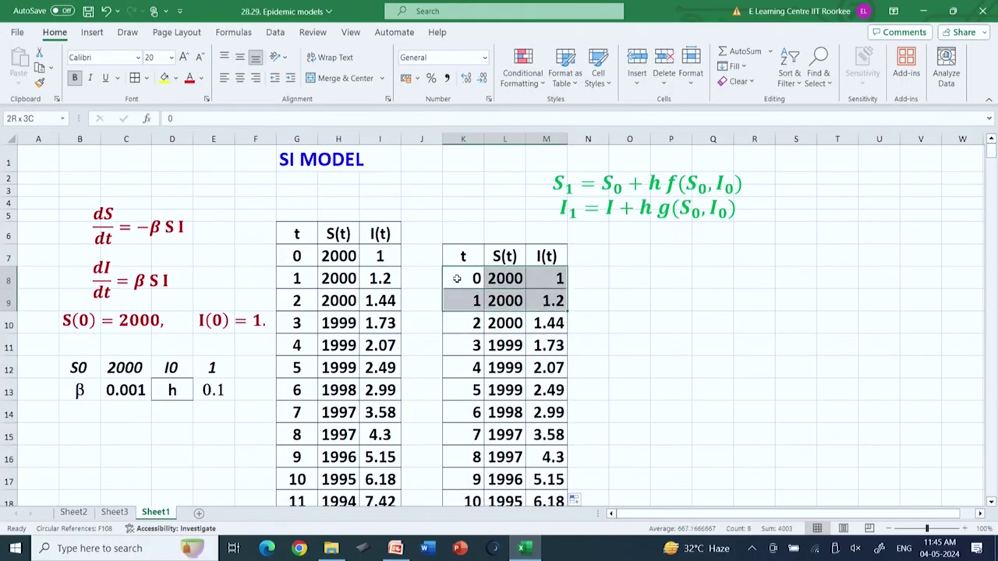
key(shift+Down)
key(shift+Down)
key(shift+Down)
key(shift+Down)
key(shift+Down)
key(shift+Down)
key(shift+Down)
key(shift+Down)
key(shift+Down)
key(shift+Down)
key(shift+Down)
key(shift+Down)
key(shift+Down)
key(shift+Down)
key(shift+Down)
key(shift+Down)
key(shift+Down)
key(shift+Down)
key(shift+Down)
key(shift+Down)
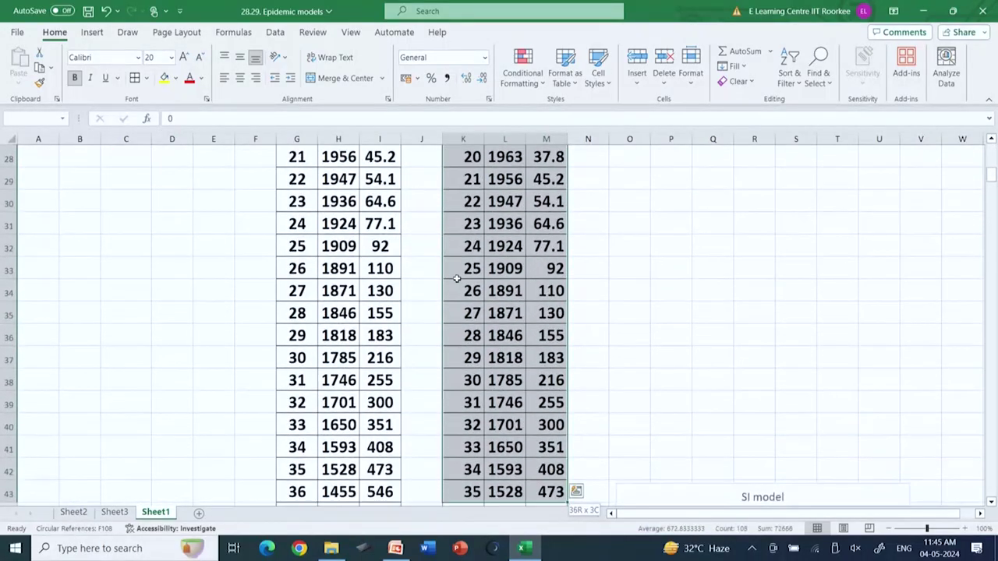
key(shift+Down)
key(shift+Down)
key(shift+Down)
key(shift+Down)
key(shift+Down)
key(shift+Down)
key(shift+Down)
key(shift+Down)
key(shift+Down)
key(shift+Down)
key(shift+Down)
key(shift+Down)
key(shift+Down)
key(shift+Down)
key(shift+Down)
key(shift+Down)
key(shift+Down)
key(shift+Down)
key(shift+Down)
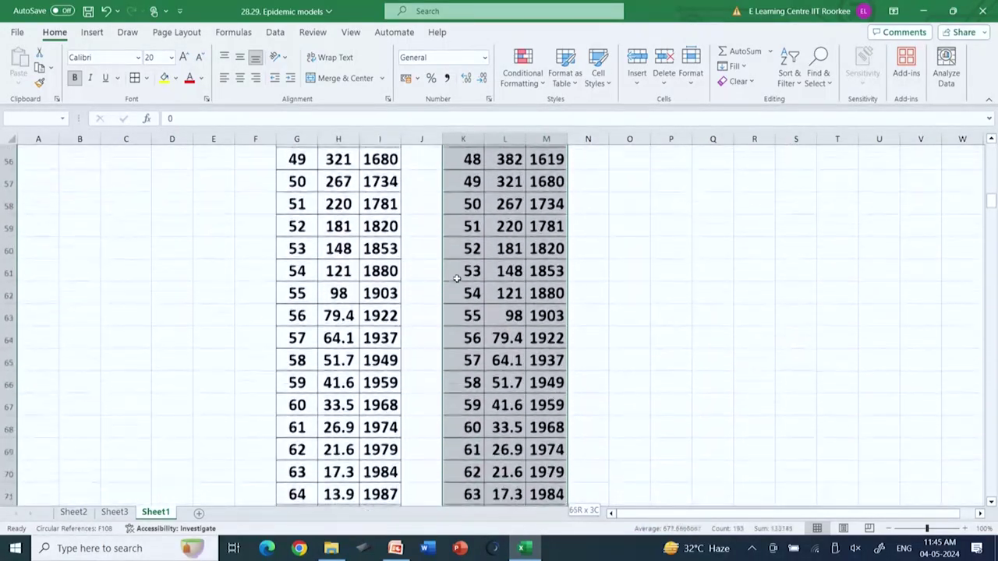
key(shift+Down)
key(shift+Down)
key(shift+Down)
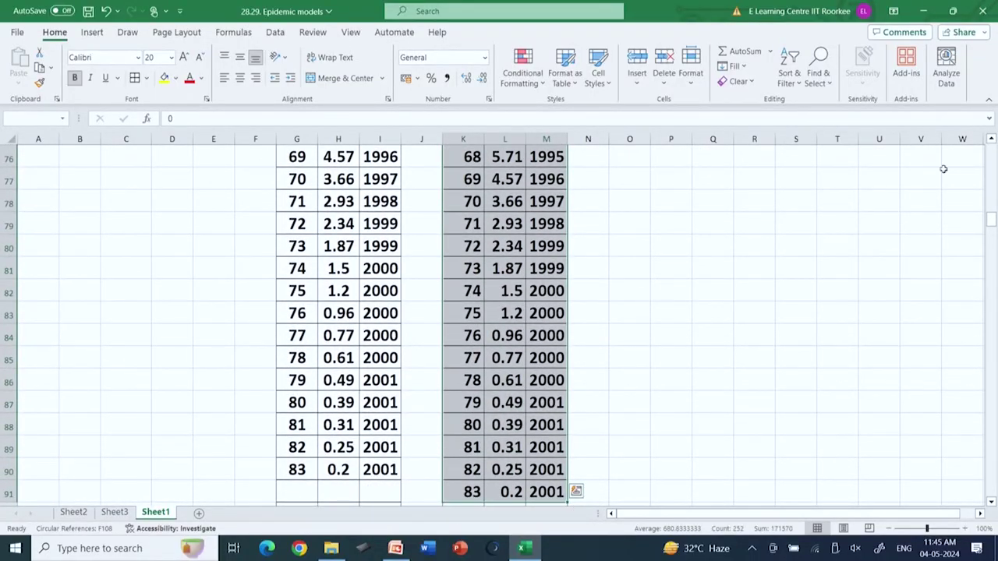
drag(991, 216, 991, 152)
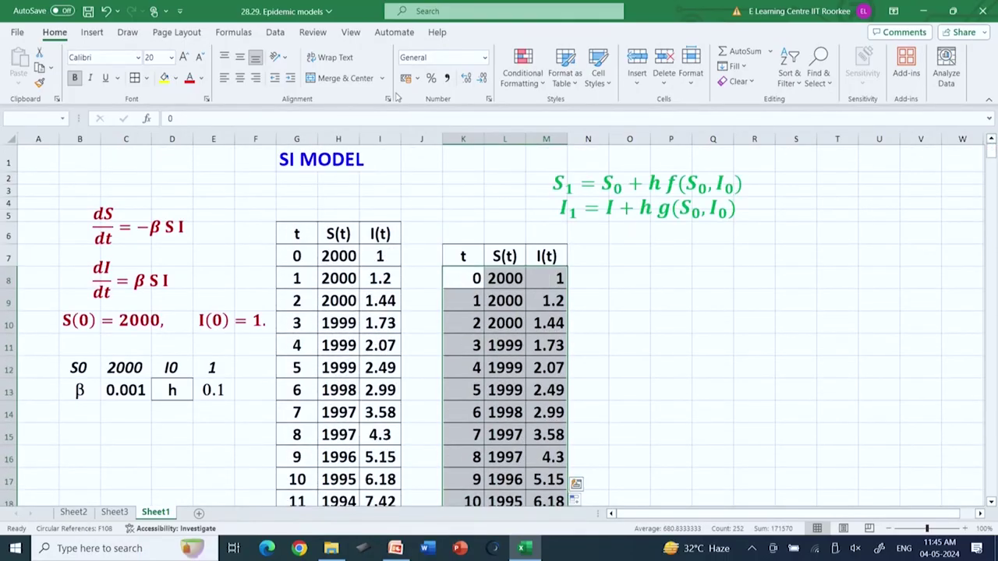
click(91, 33)
click(397, 82)
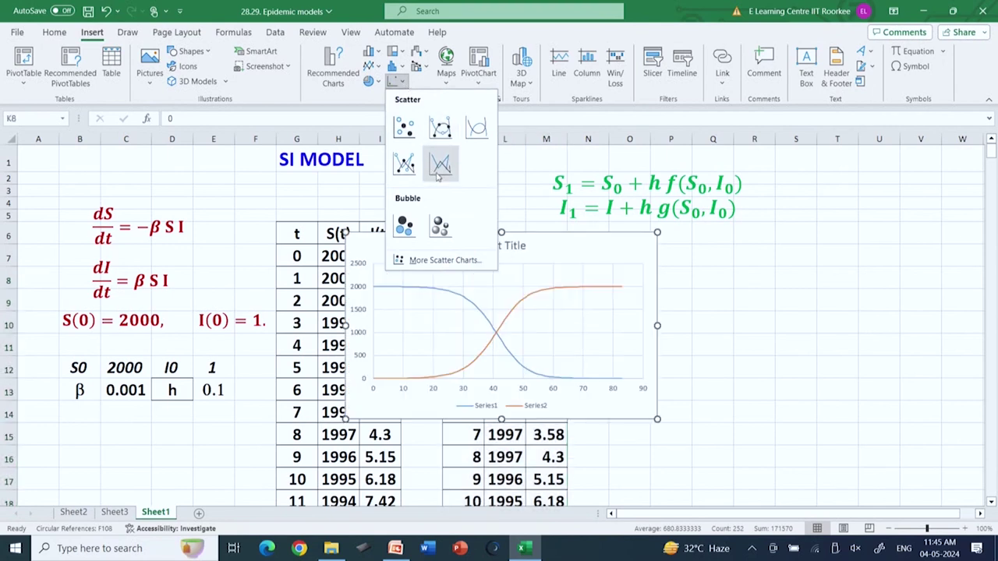
click(438, 176)
drag(549, 236, 823, 265)
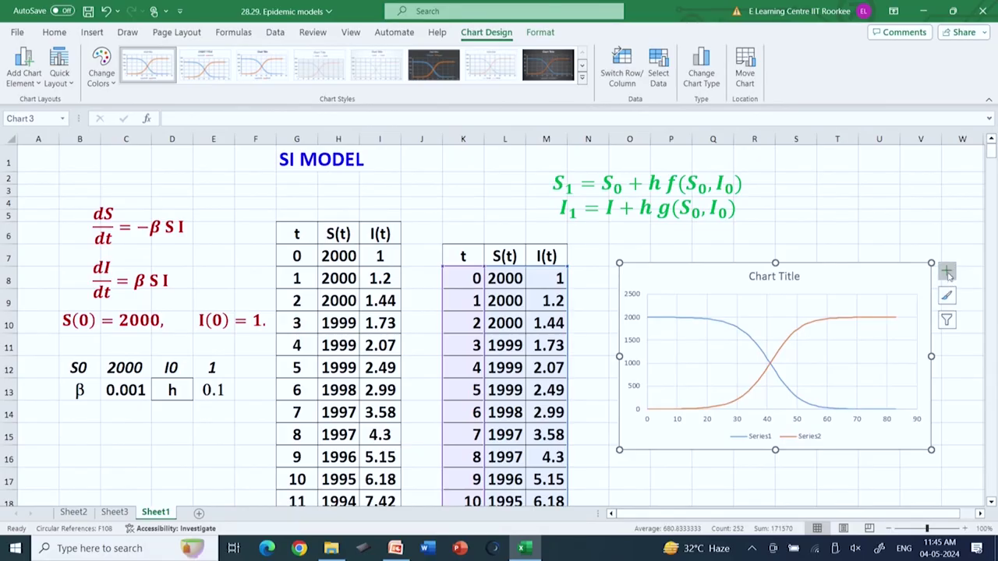
- Remove the chart's gridlines and add axis titles
click(948, 271)
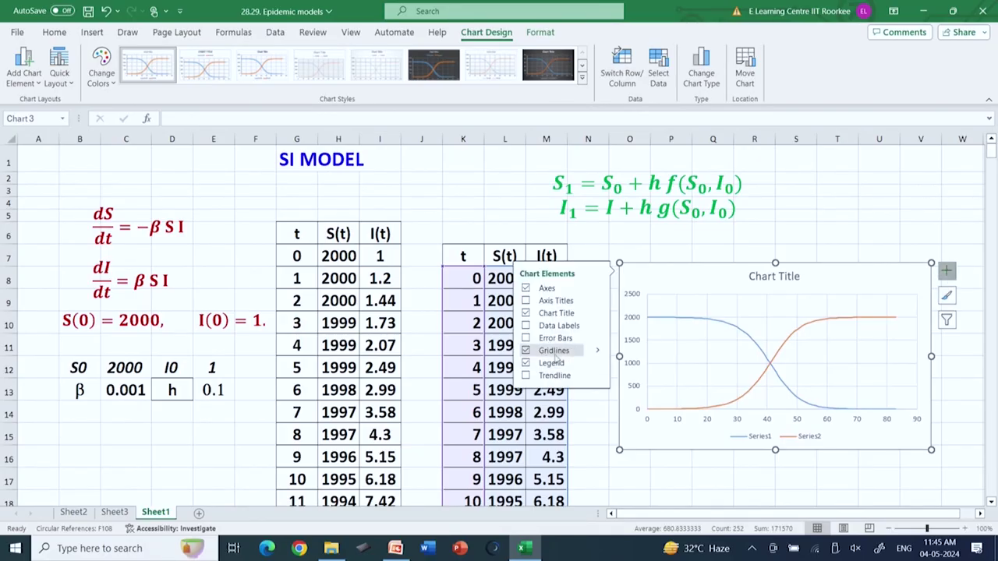
click(526, 352)
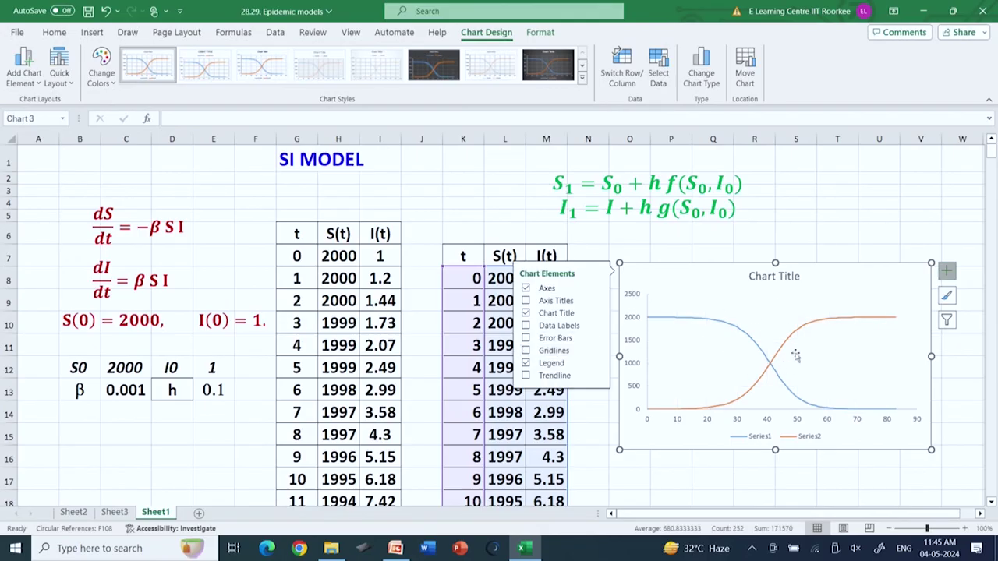
click(525, 301)
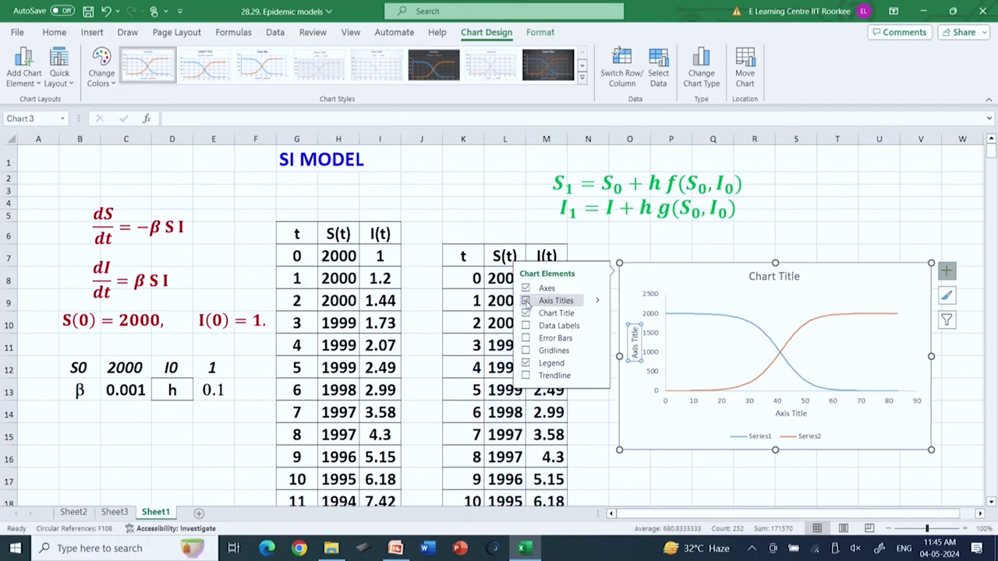
- Change the chart title to "SI model"
click(780, 272)
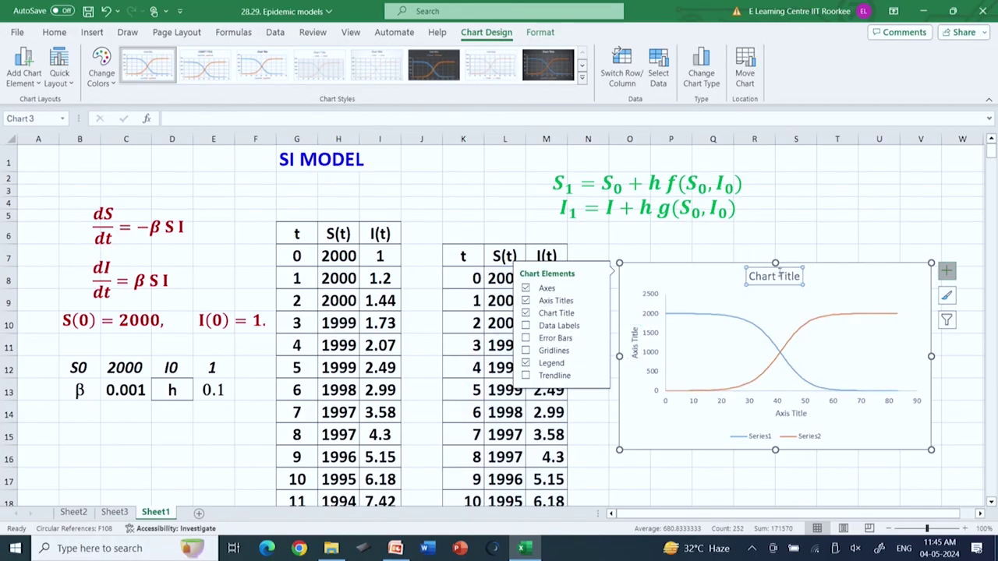
click(799, 276)
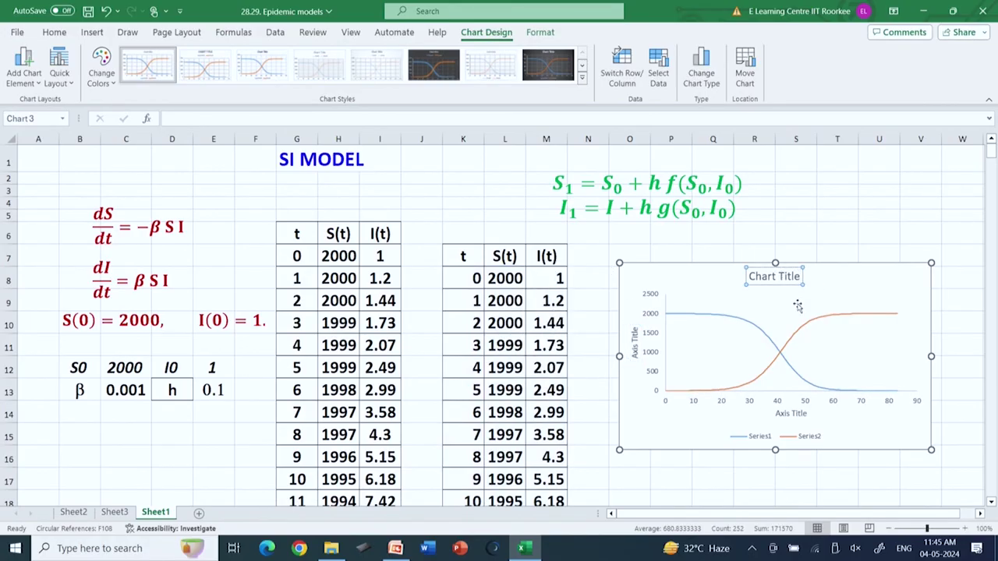
key(BackSpace)
key(BackSpace)
key(BackSpace)
key(BackSpace)
key(BackSpace)
key(BackSpace)
key(BackSpace)
key(BackSpace)
key(BackSpace)
key(BackSpace)
key(BackSpace)
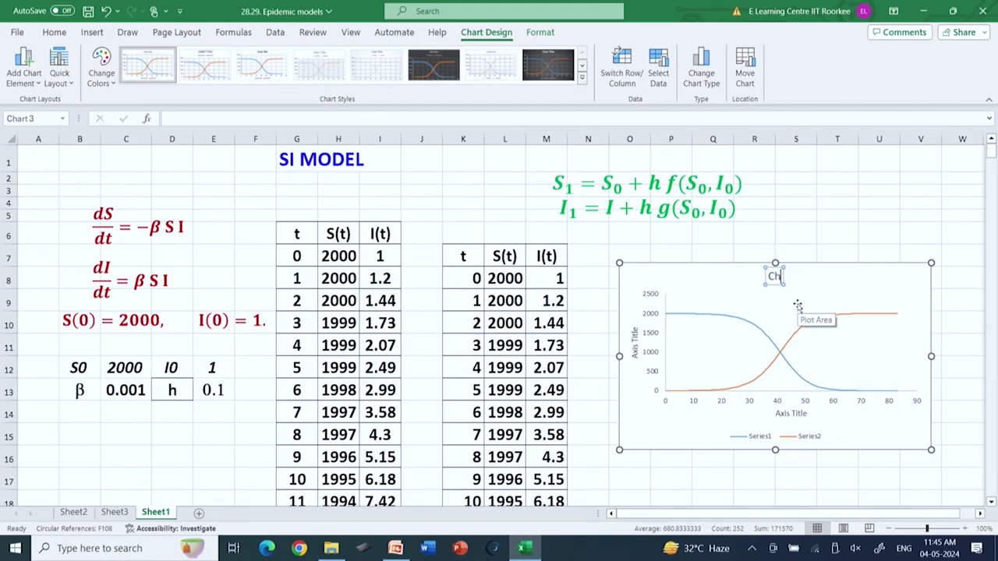
text(SI model)
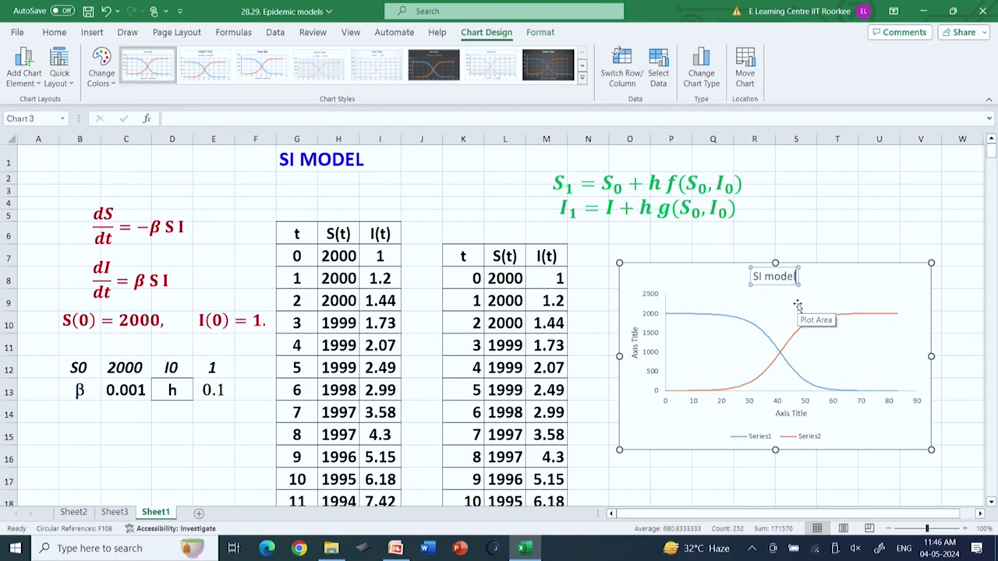
- Set the chart's horizontal axis title to "Time"
click(802, 414)
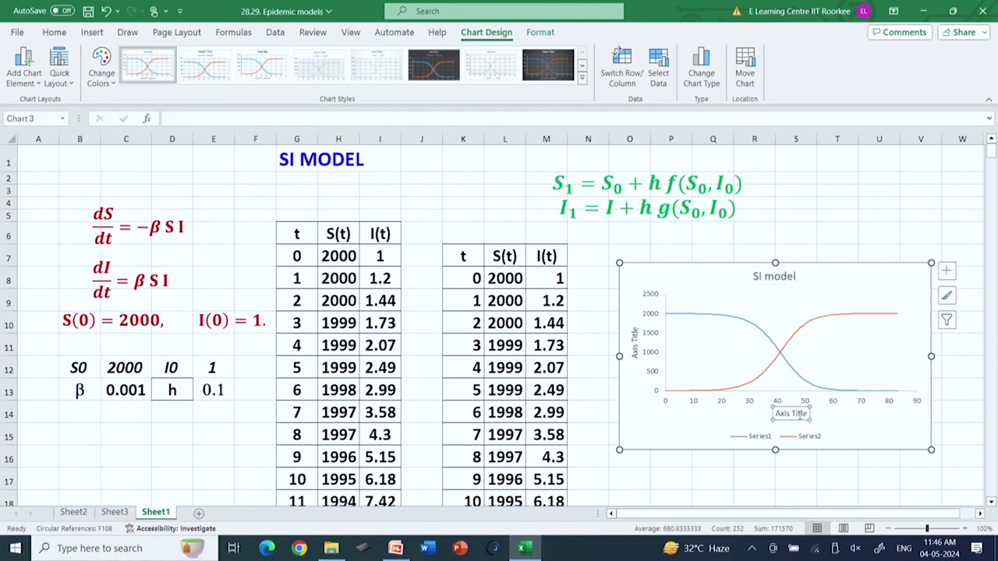
key(BackSpace)
key(BackSpace)
key(BackSpace)
key(BackSpace)
key(BackSpace)
key(BackSpace)
key(BackSpace)
key(BackSpace)
key(BackSpace)
key(BackSpace)
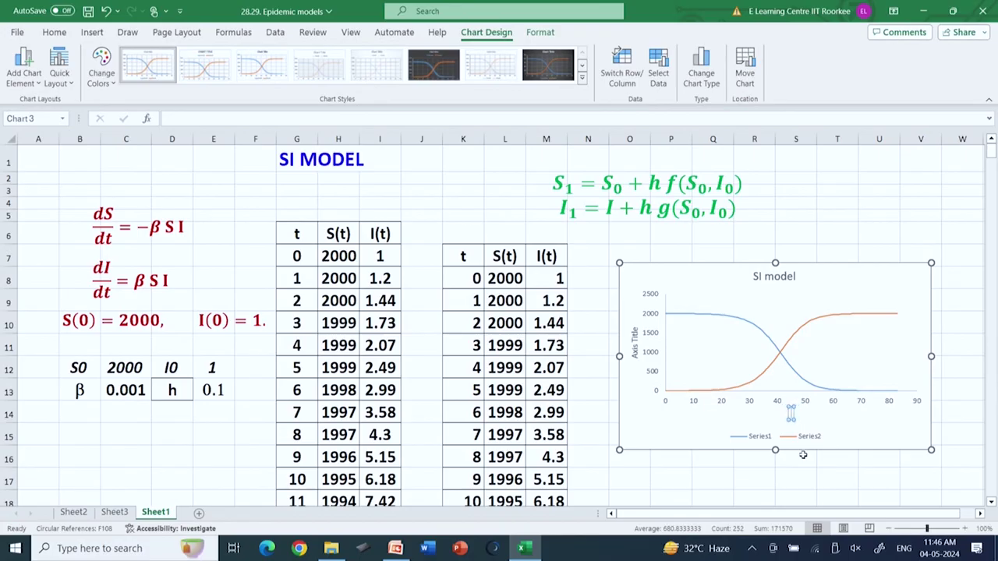
text(Time)
- Set the chart's vertical axis title to "Population"
click(634, 347)
click(635, 332)
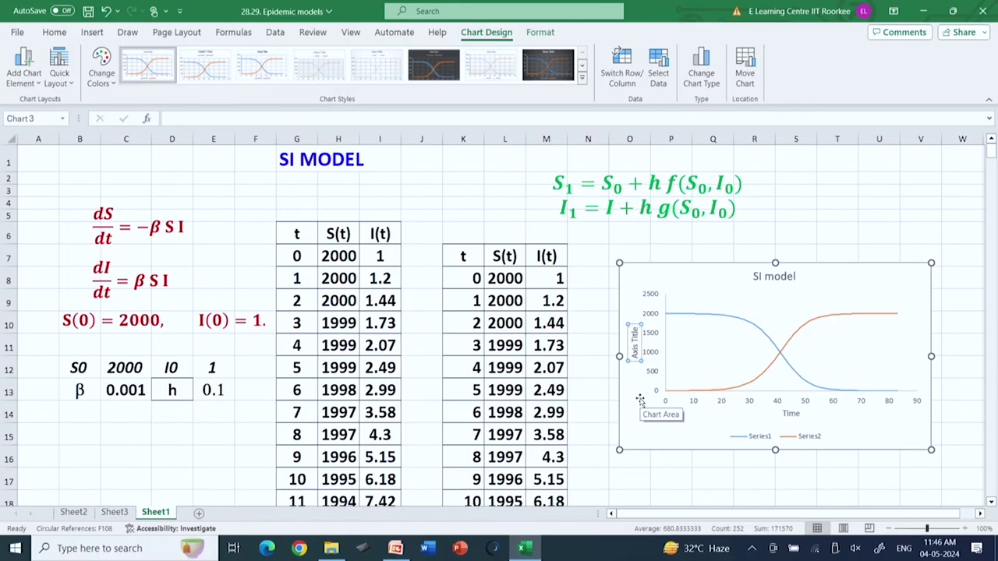
key(BackSpace)
key(BackSpace)
key(BackSpace)
key(BackSpace)
key(BackSpace)
key(BackSpace)
text(Population)
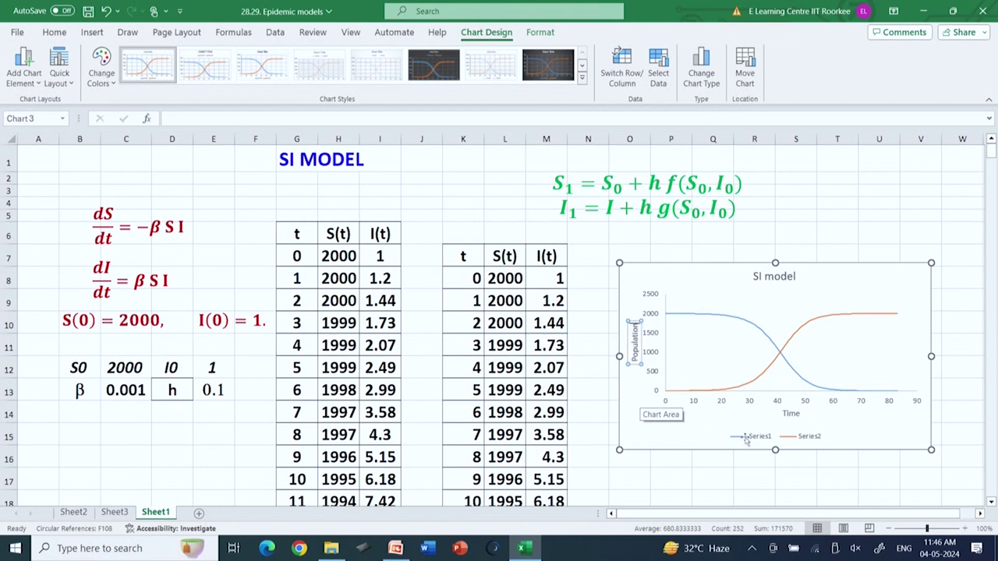
- Rename the chart's first data series, the S(t) curve, as "Susceptibles"
click(786, 440)
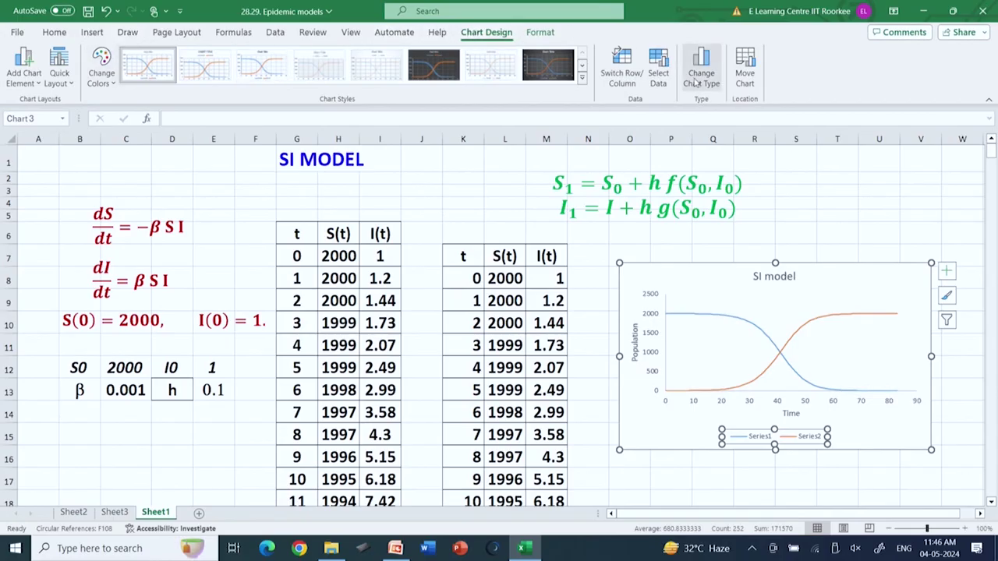
click(659, 70)
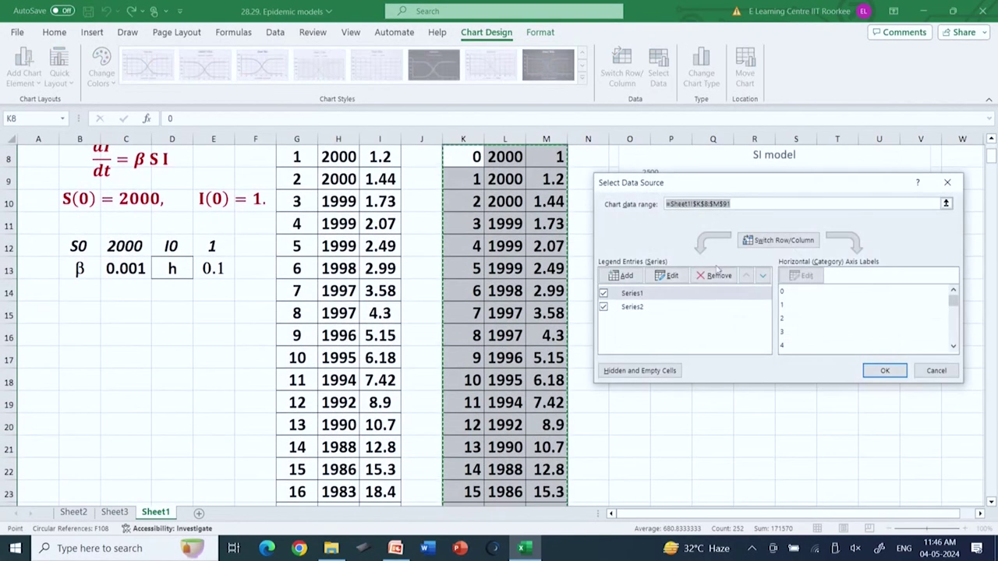
click(632, 295)
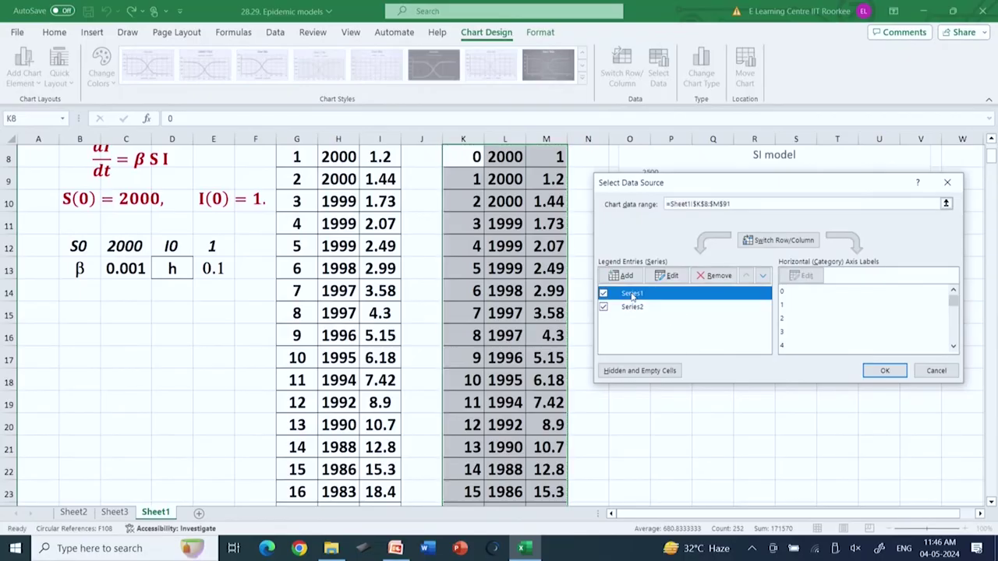
click(663, 277)
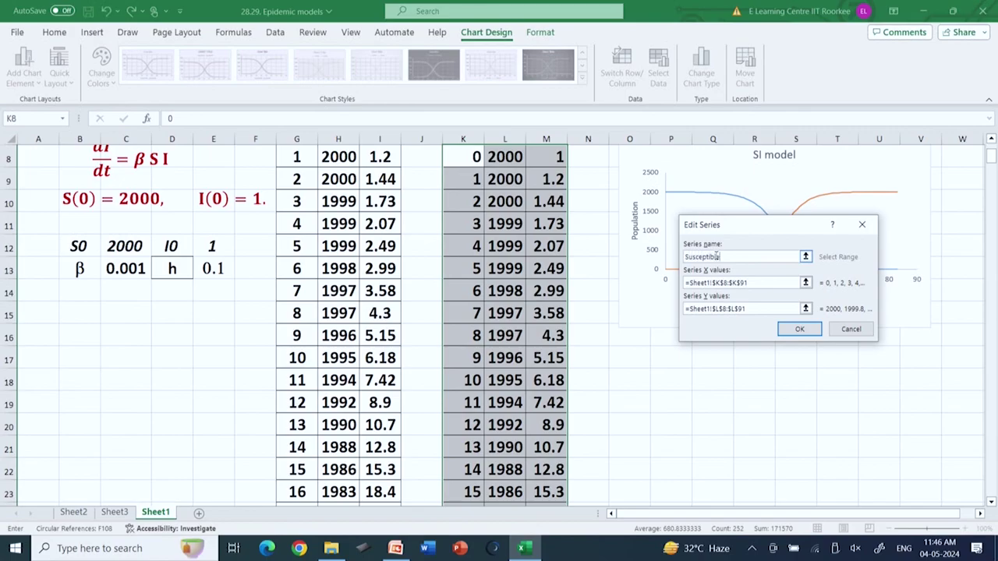
click(797, 332)
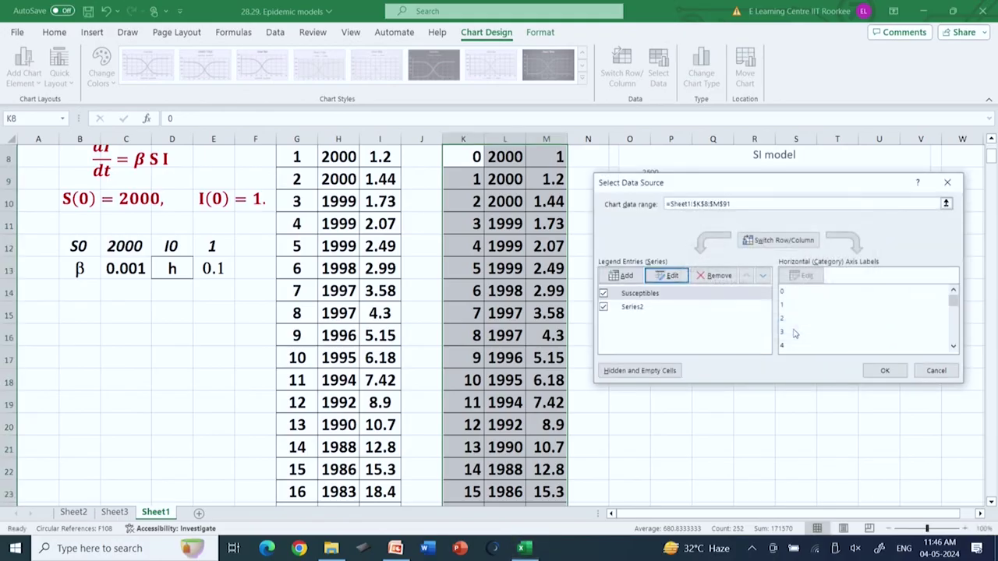
- Rename the chart's second data series, the I(t) curve, as "Infected", apply the data source changes and deselect the chart
click(630, 309)
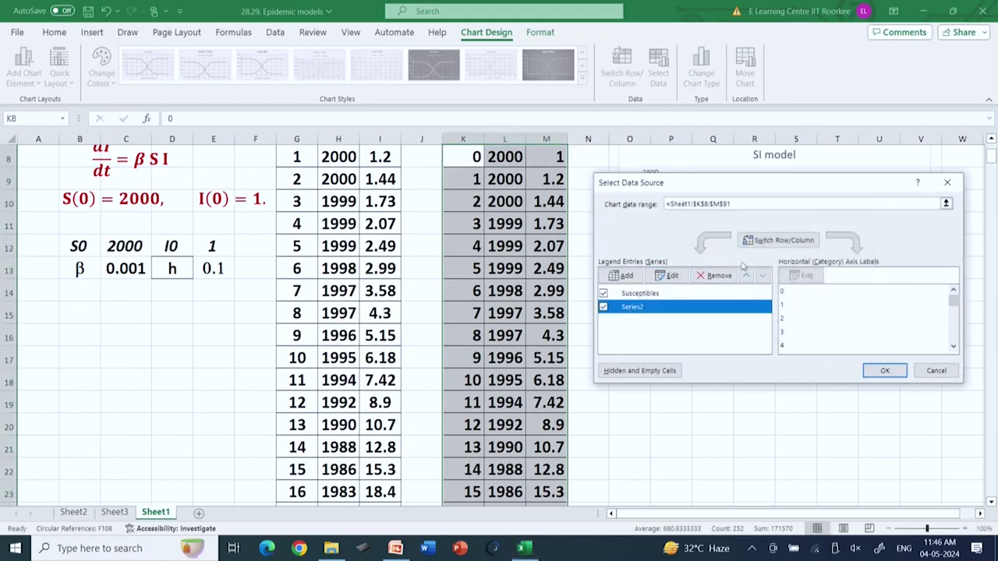
click(667, 275)
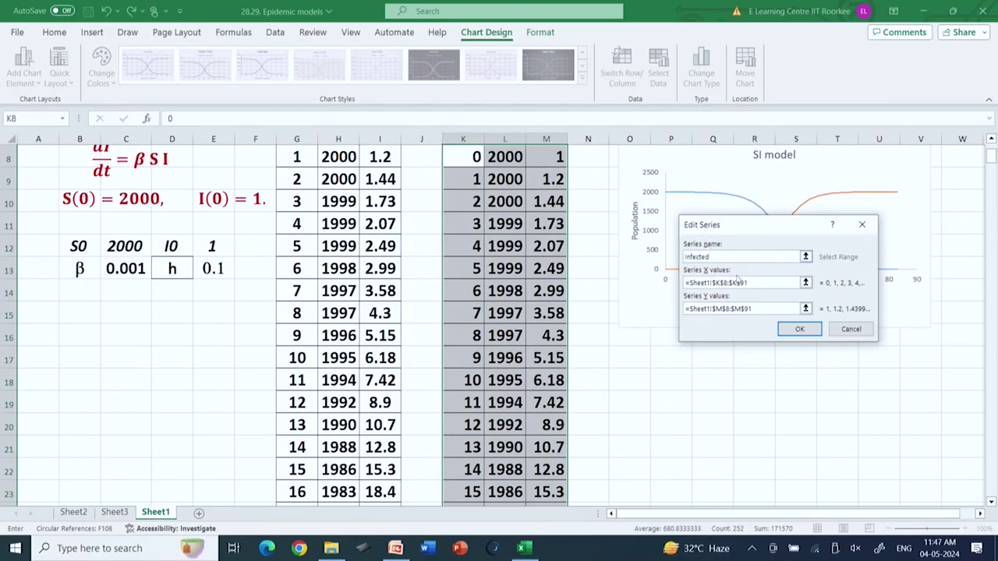
click(799, 330)
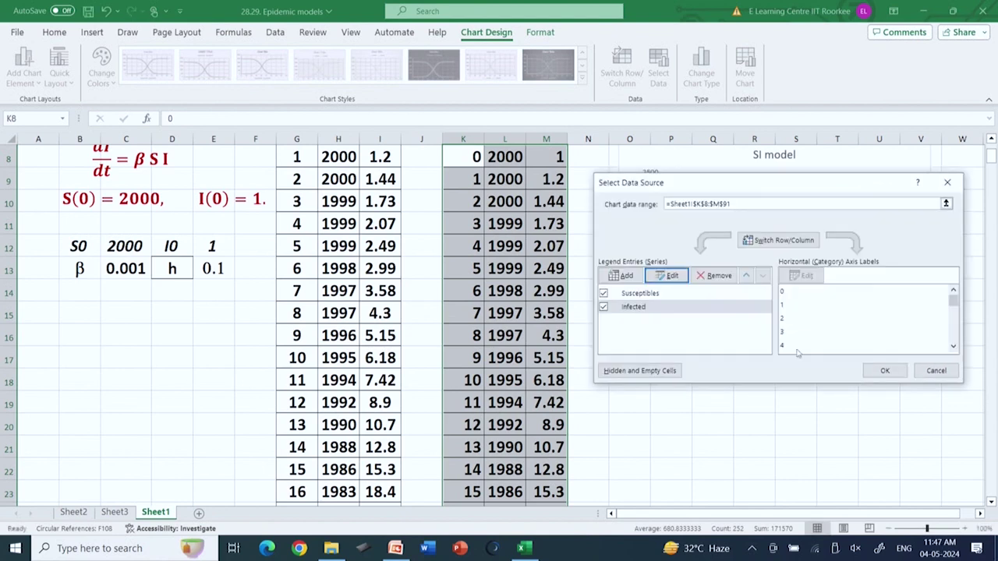
click(885, 370)
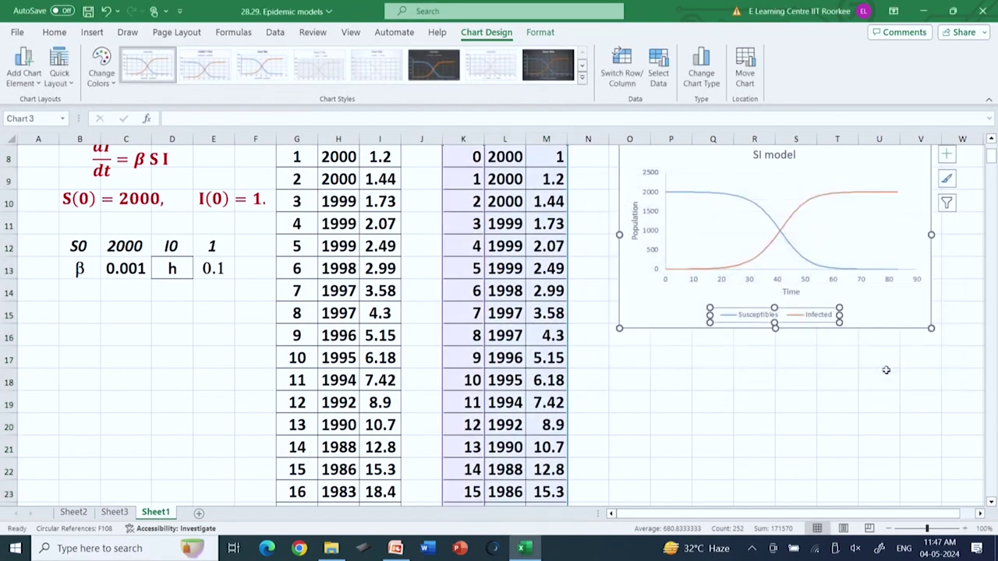
scroll(895, 410, up, 1)
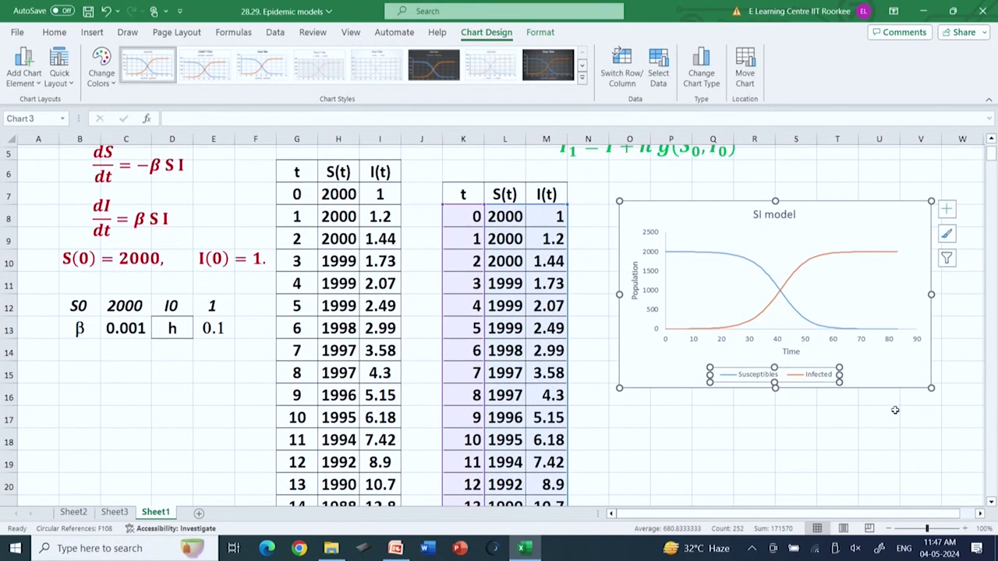
click(846, 430)
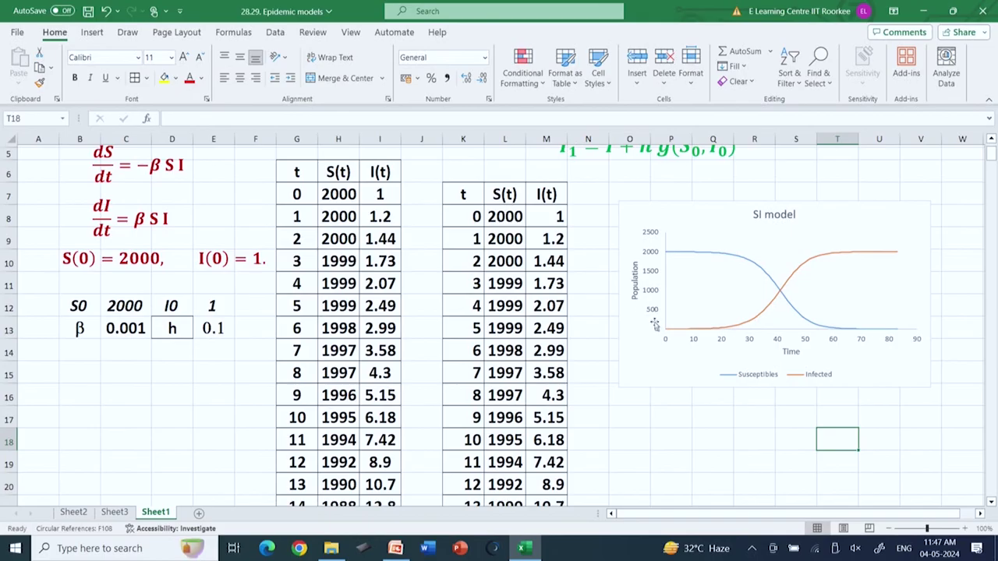
click(700, 455)
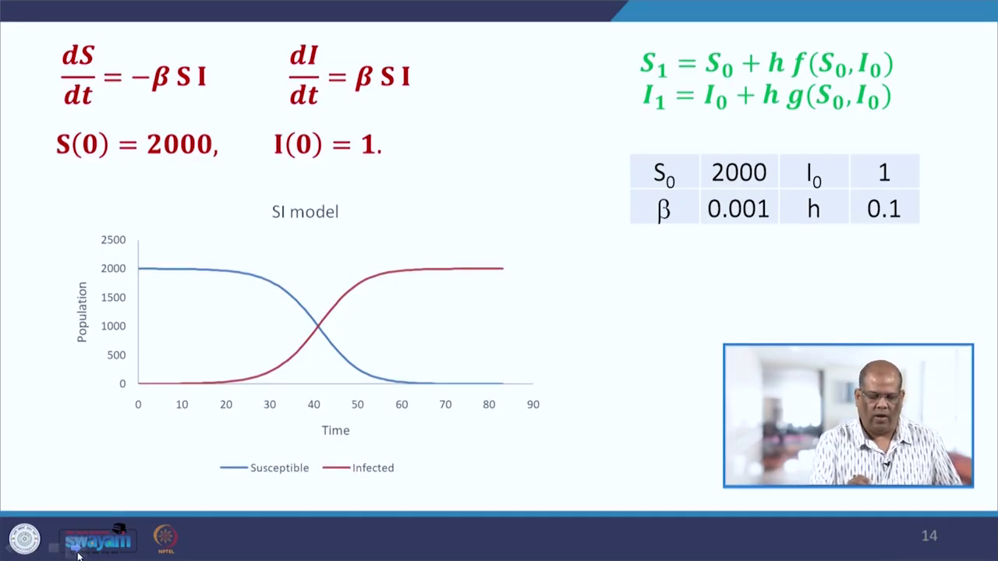
drag(49, 171, 215, 165)
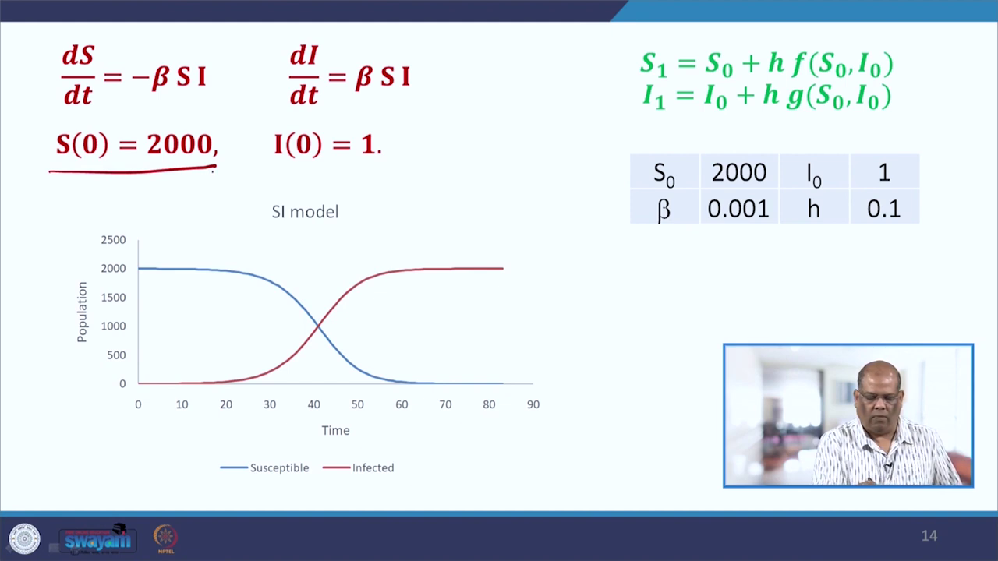
mouse_move(268, 170)
mouse_down()
mouse_move(318, 181)
mouse_move(277, 118)
mouse_move(278, 177)
mouse_up()
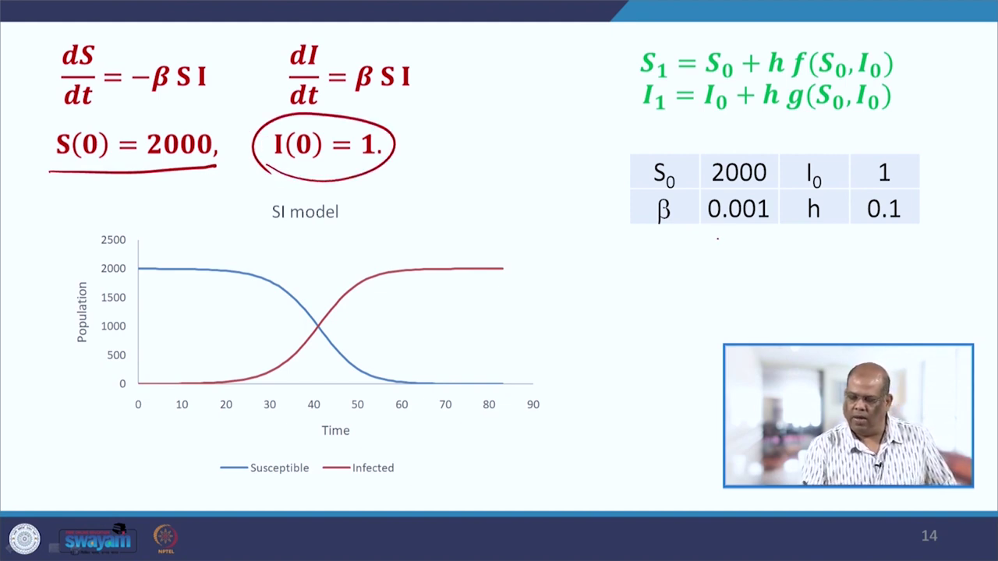
drag(736, 236, 758, 223)
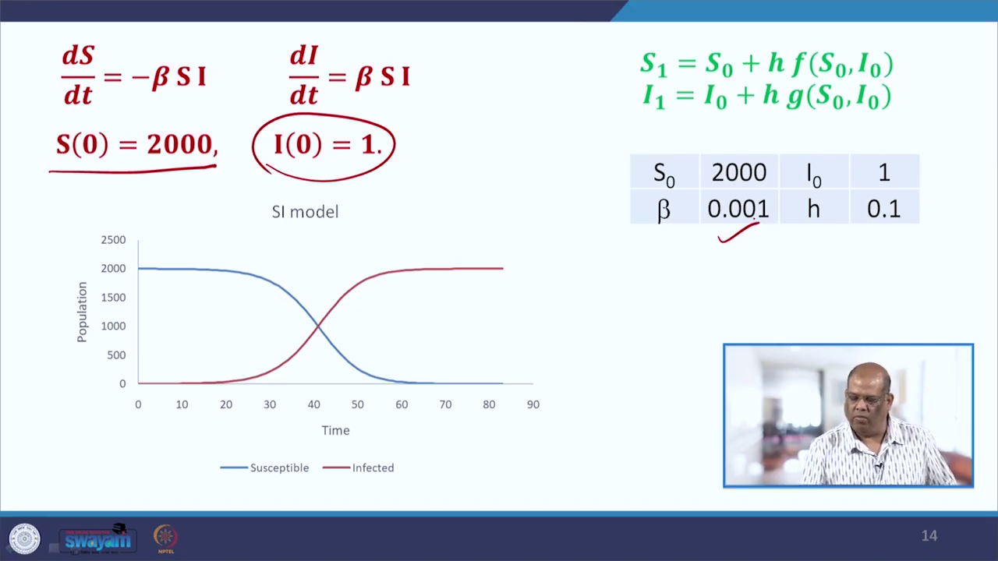